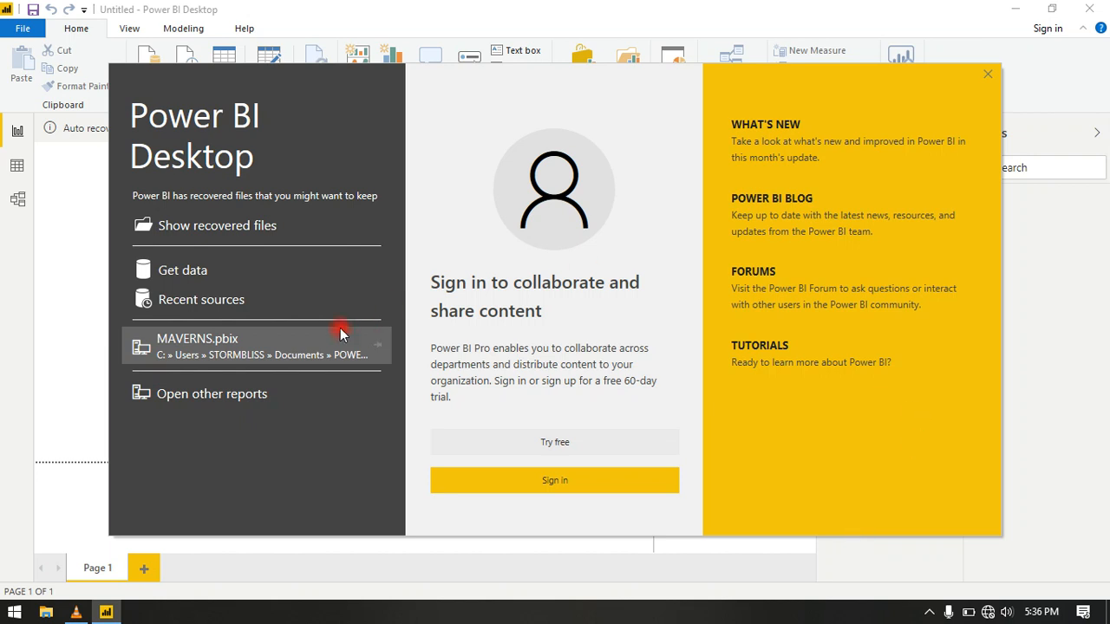
Step: Start a Text/CSV data import, choosing to remove the auto-recovered files
left_click(192, 273)
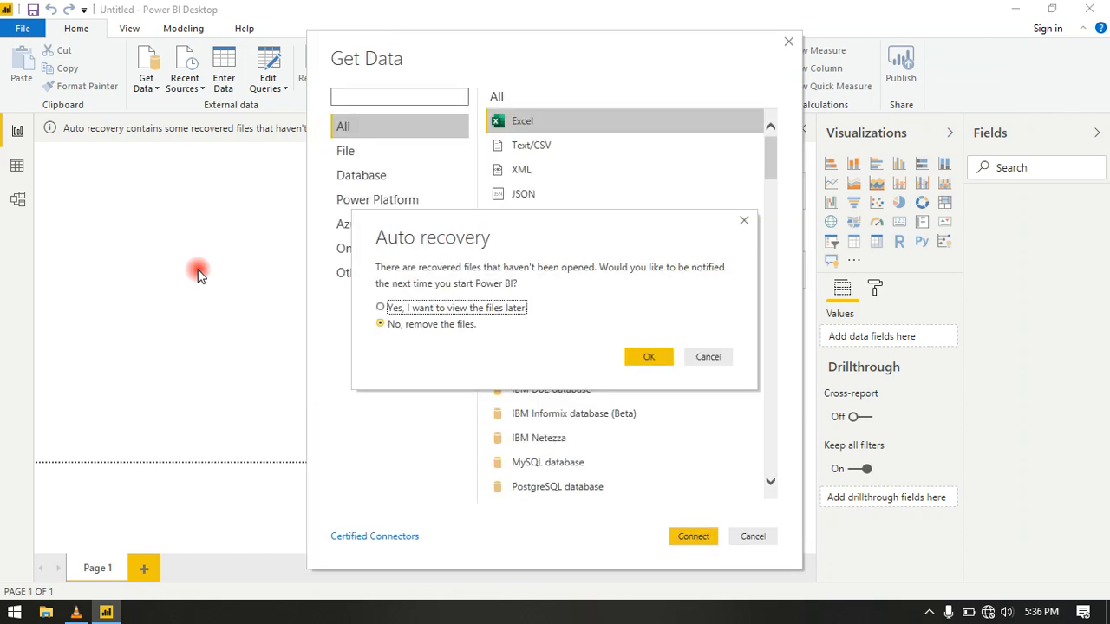
left_click(638, 358)
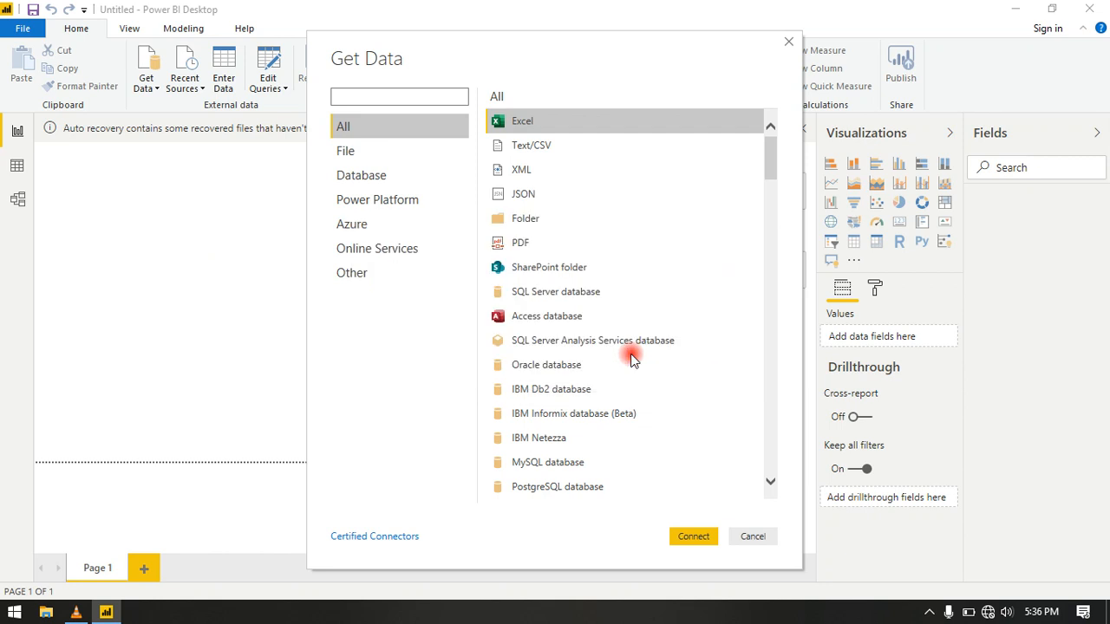
left_click(546, 147)
left_click(693, 536)
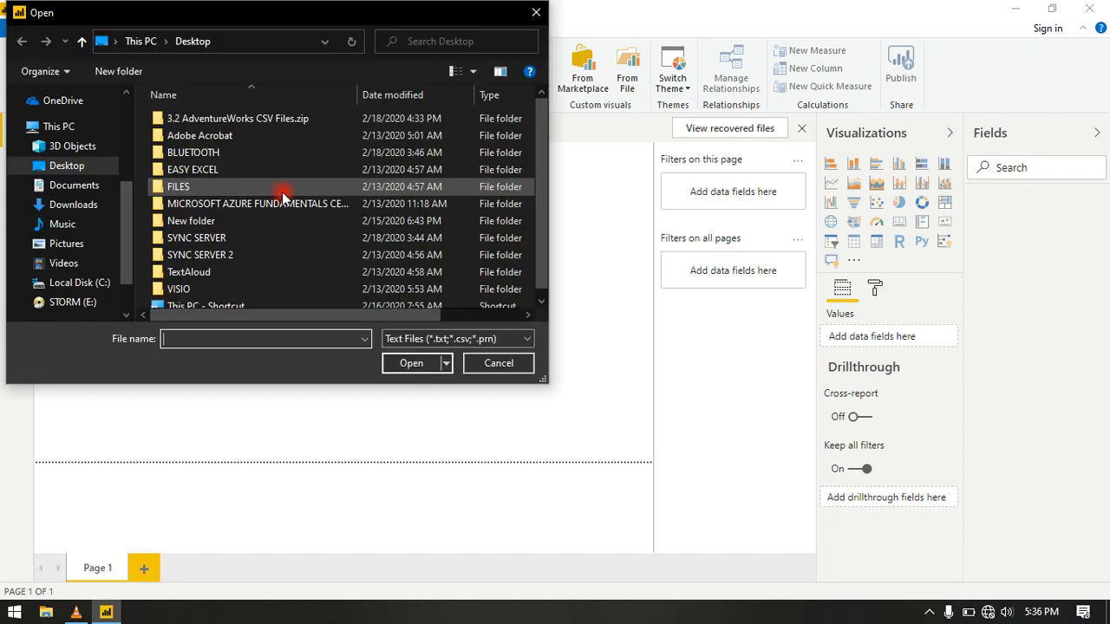
Step: Load the AdventureWorks_Calendar CSV file from the desktop folder 3.2 AdventureWorks CSV Files.zip
double_click(228, 120)
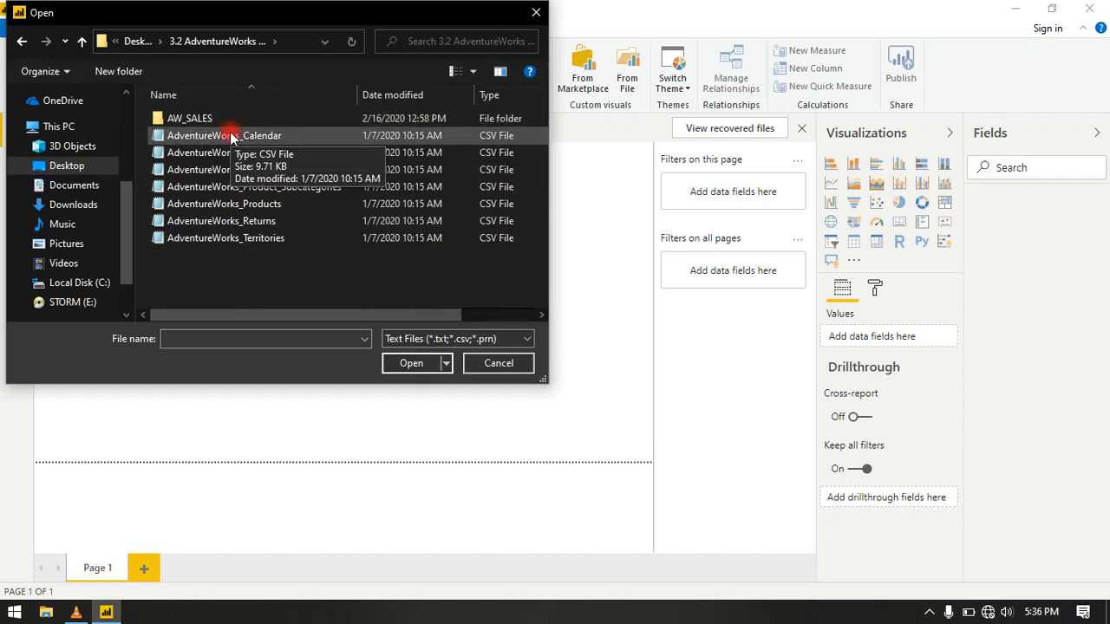
left_click(230, 137)
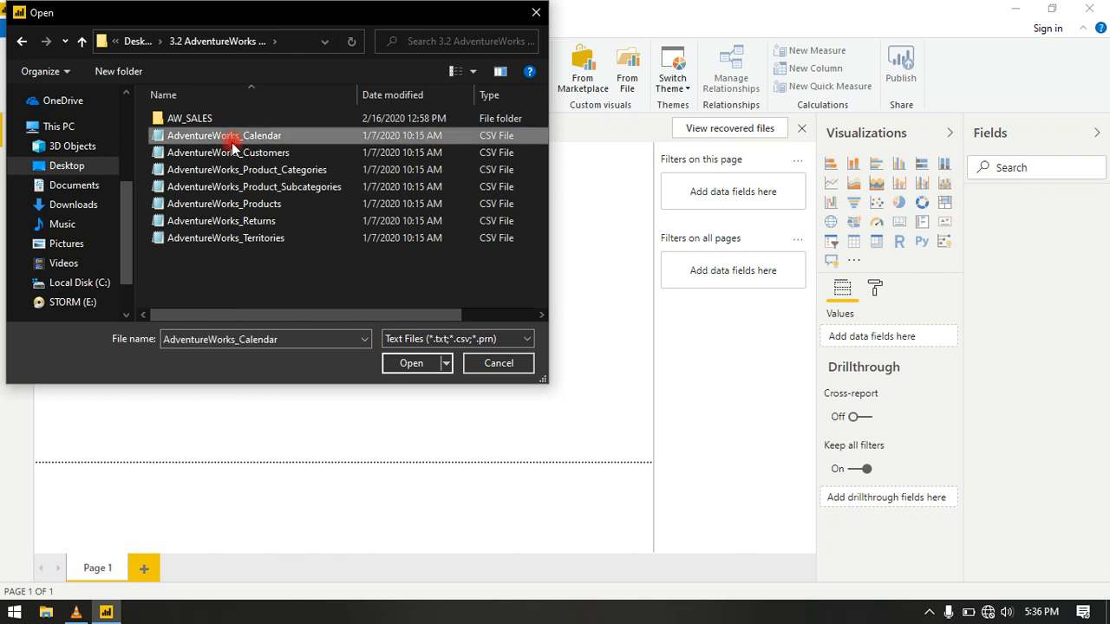
left_click(233, 151)
left_click(237, 139)
double_click(236, 135)
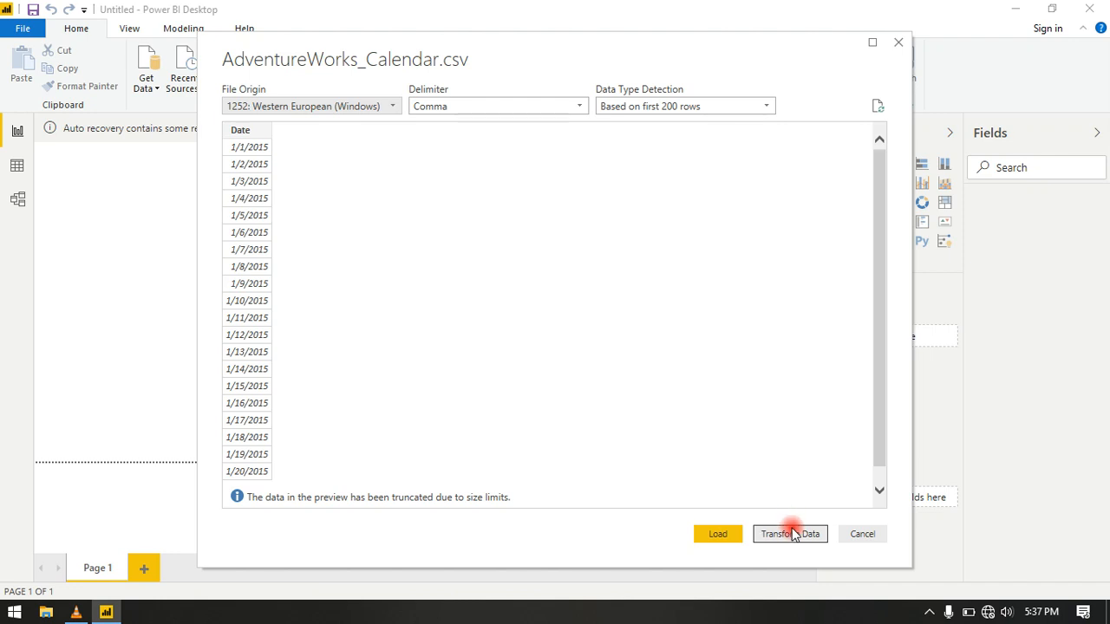
left_click(718, 537)
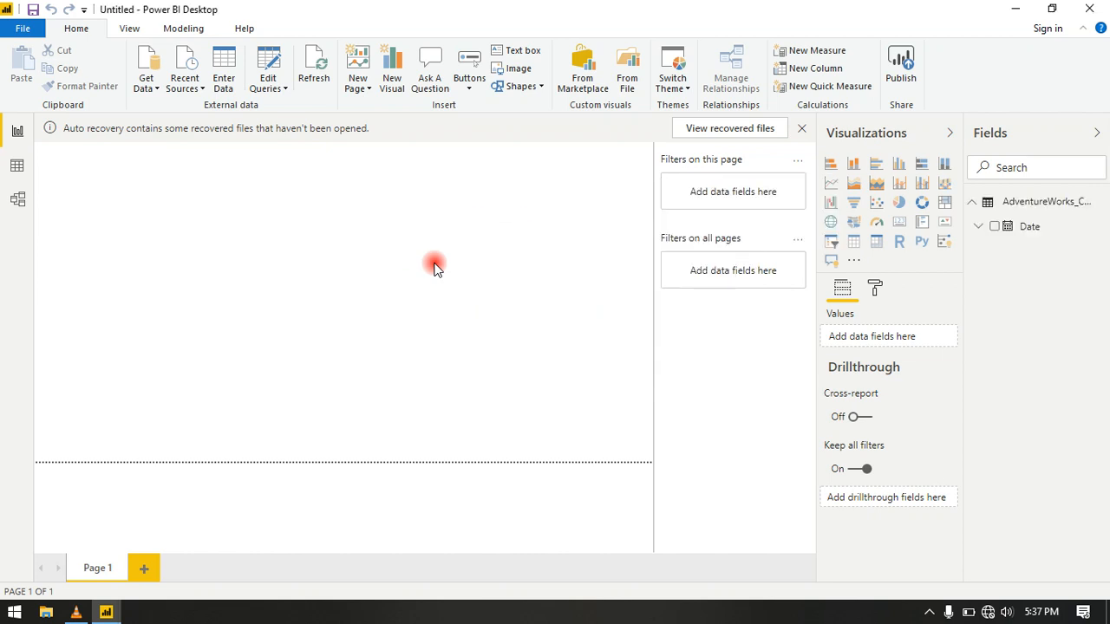
Step: Import the AdventureWorks_Customers CSV file and load it into the data model
left_click(145, 83)
left_click(201, 305)
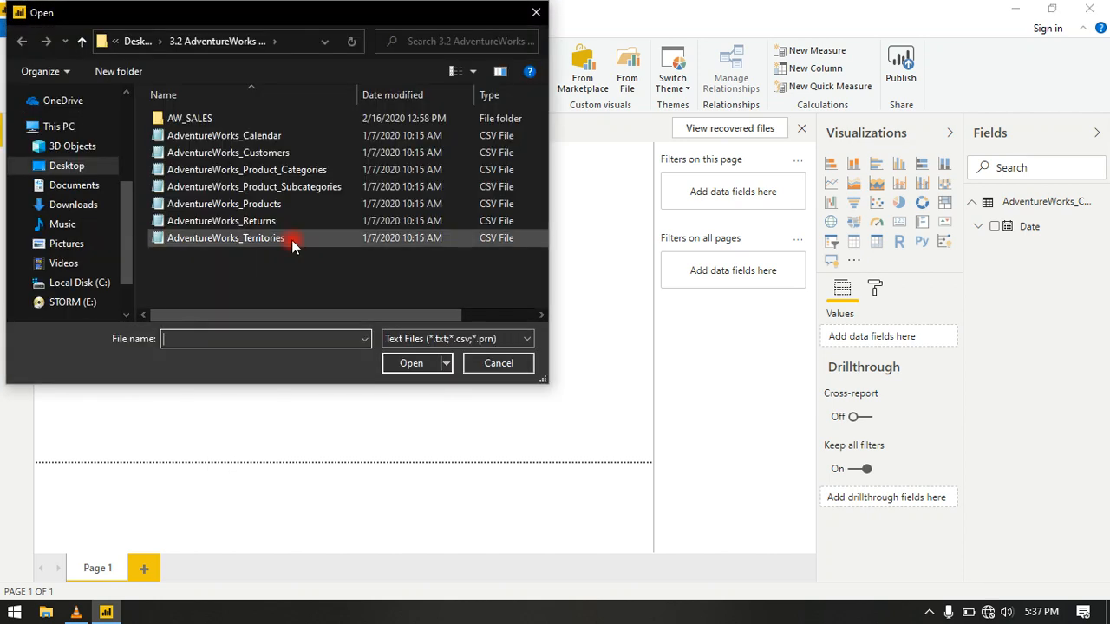
double_click(282, 156)
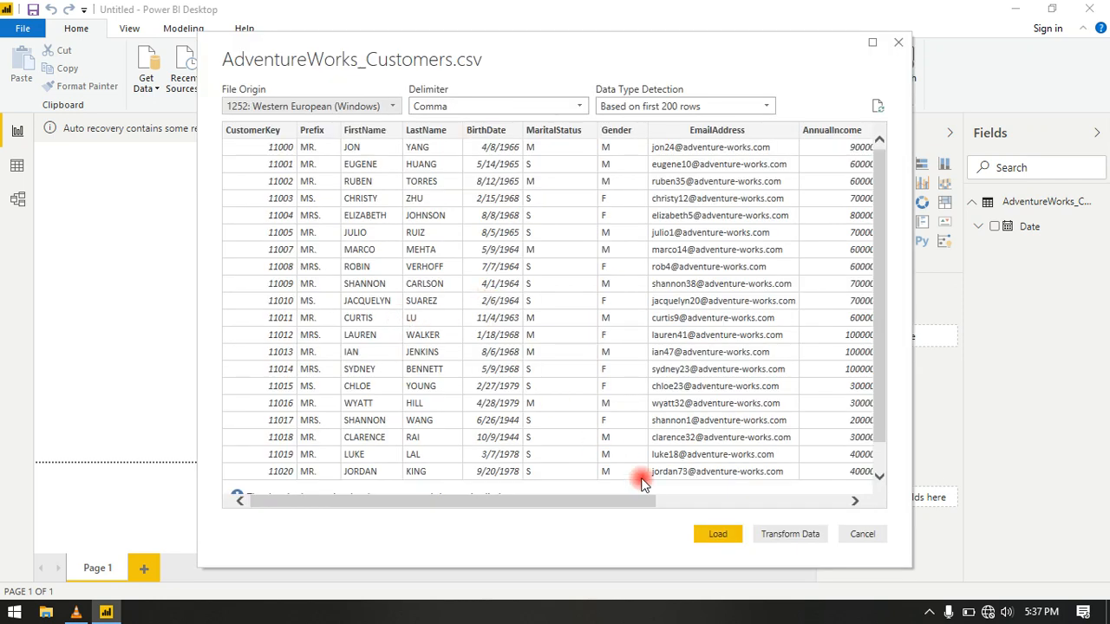
left_click(717, 535)
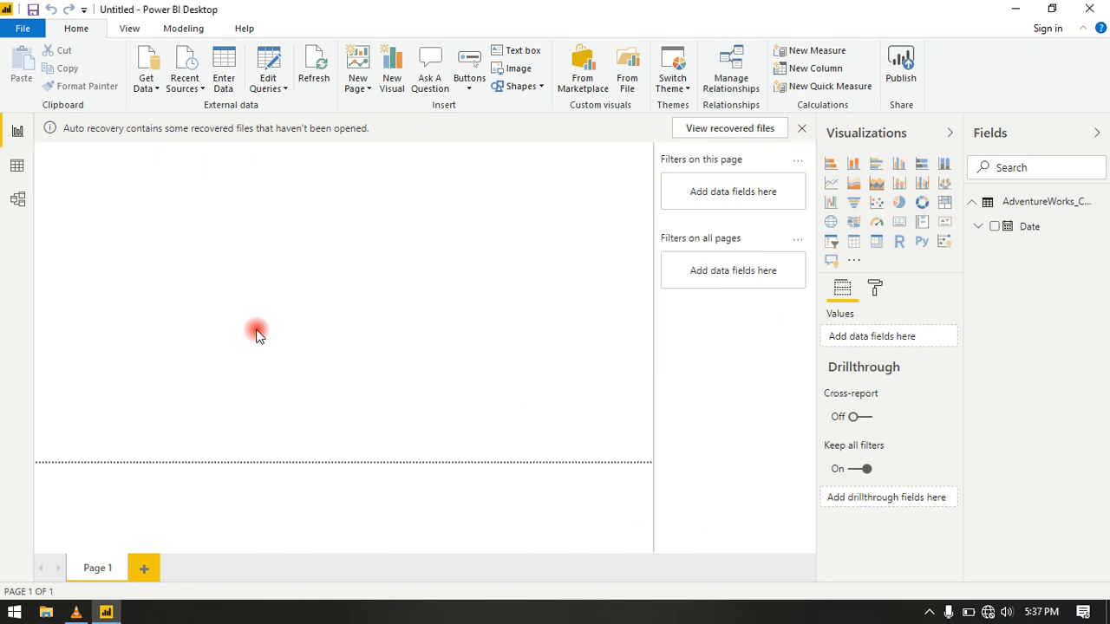
Step: Import the AdventureWorks_Product_Categories CSV file and load it into the data model
left_click(151, 92)
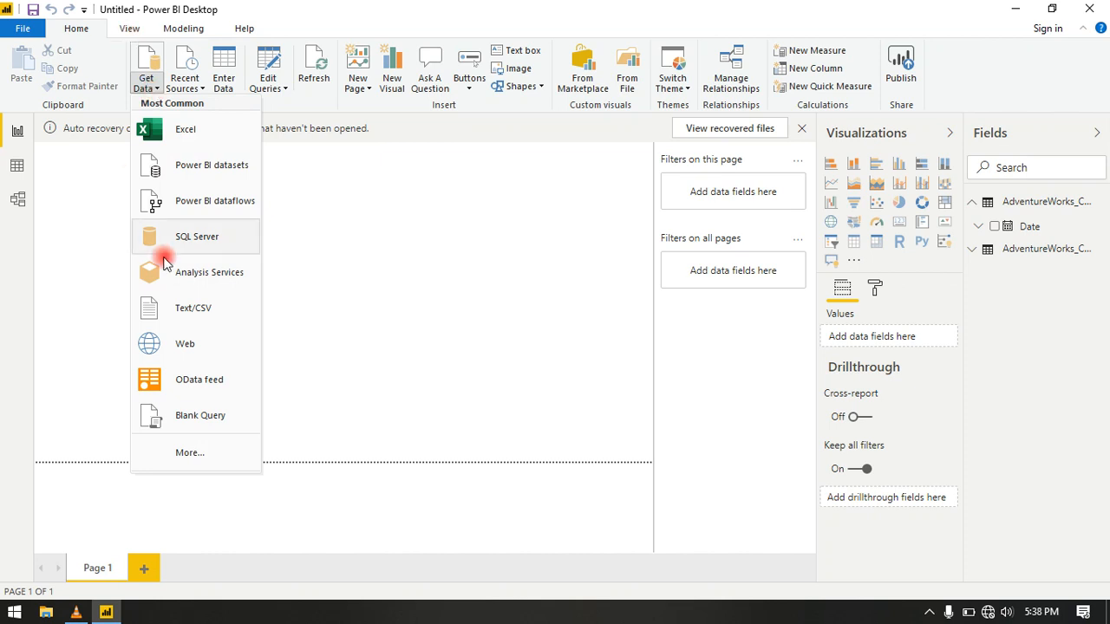
left_click(192, 306)
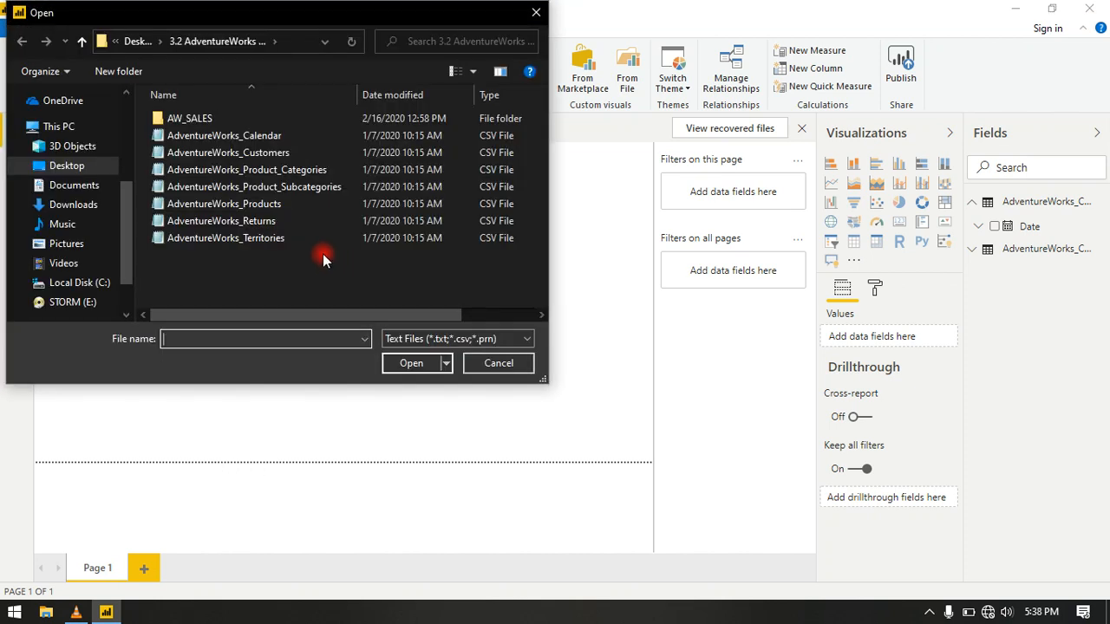
double_click(279, 171)
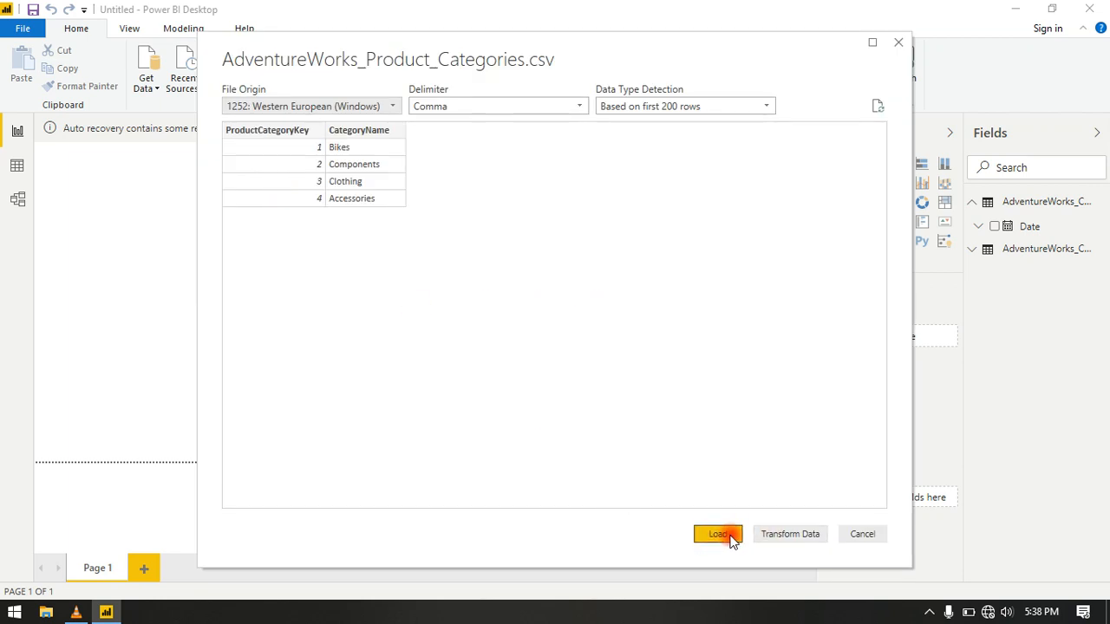
left_click(730, 537)
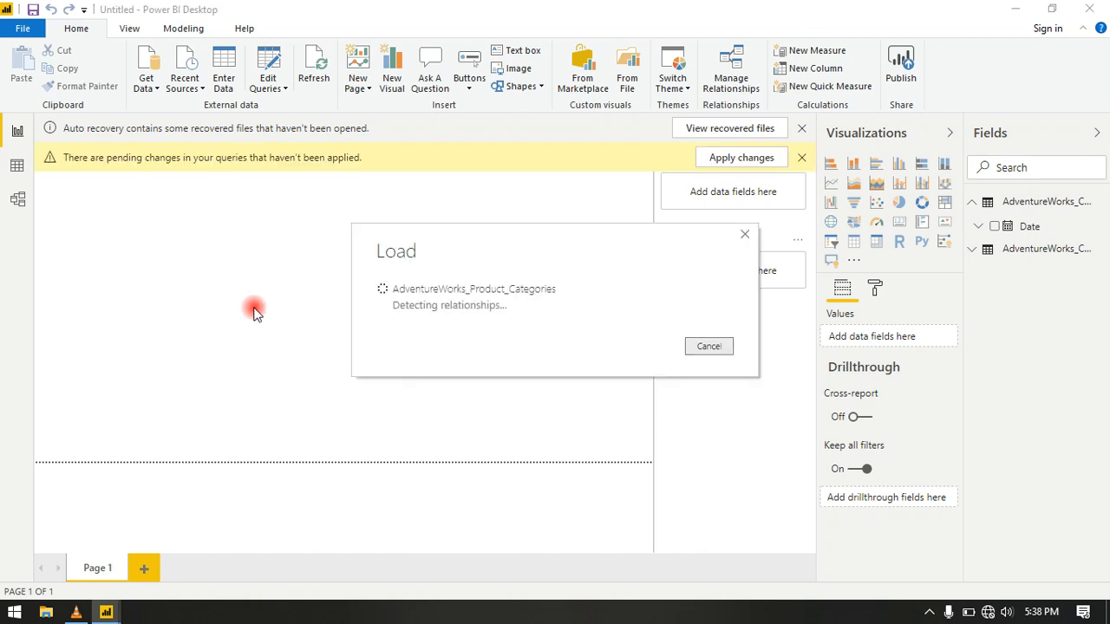
Step: Import the AdventureWorks_Product_Subcategories CSV file and load it into the data model
left_click(146, 87)
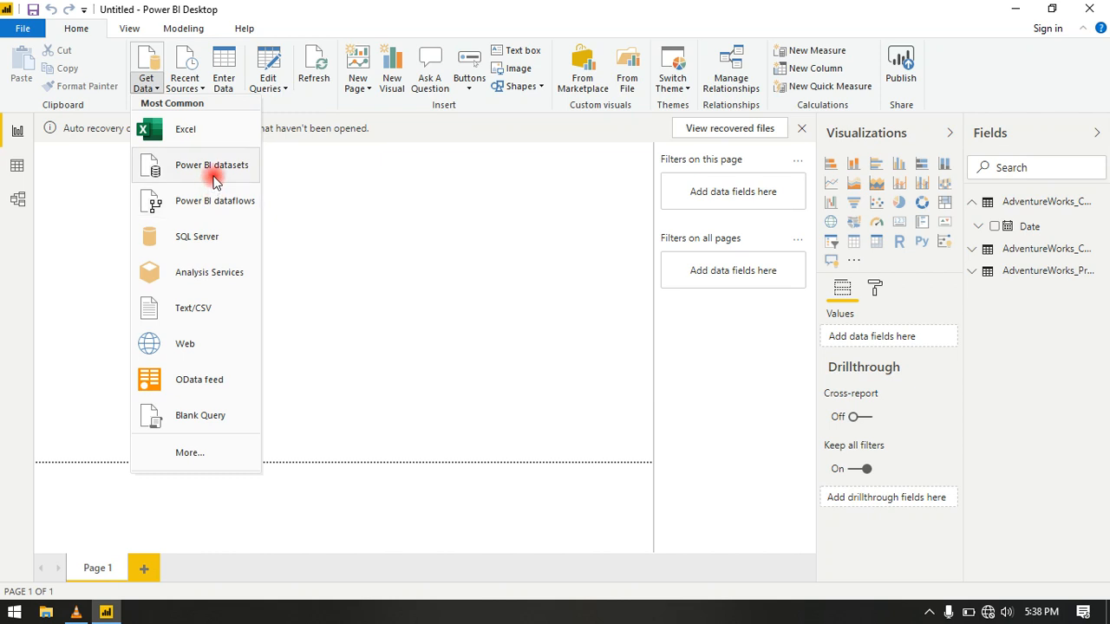
left_click(218, 309)
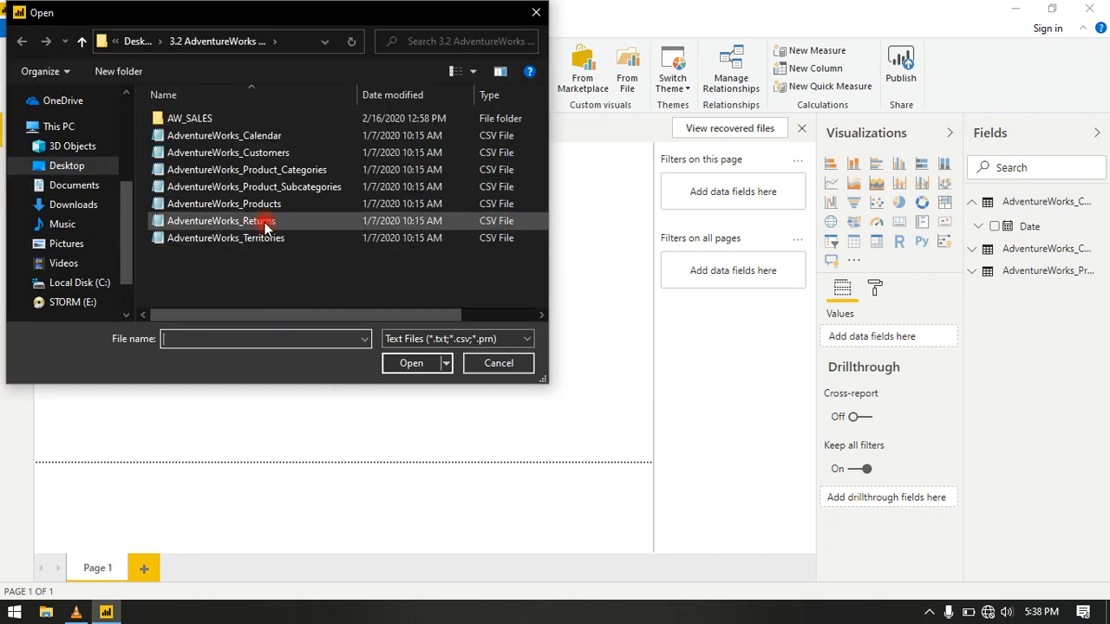
double_click(273, 189)
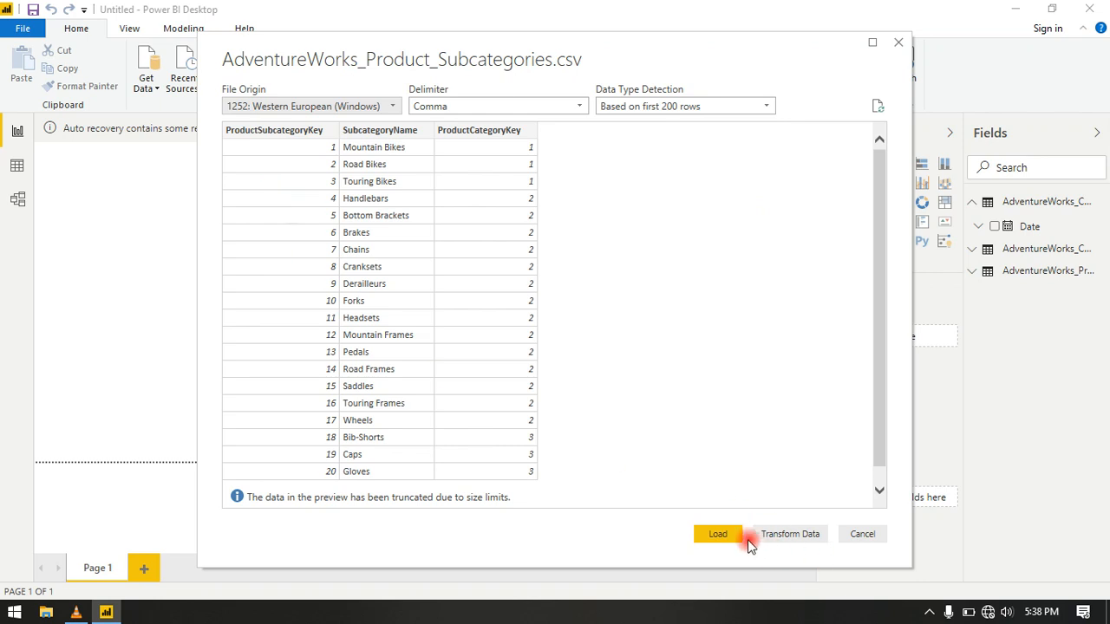
left_click(728, 534)
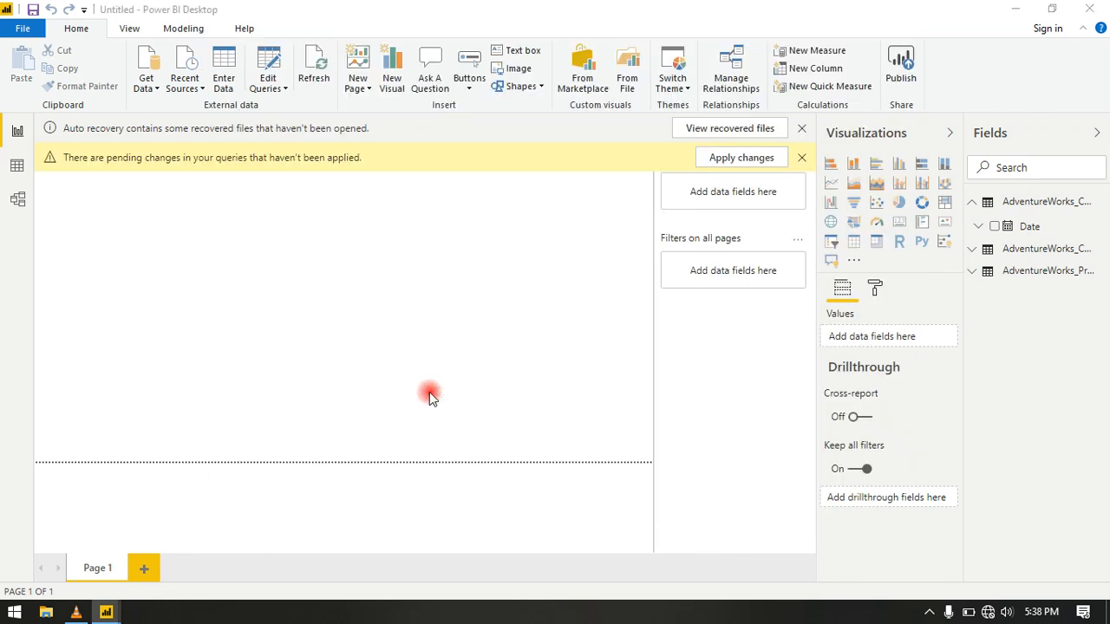
Step: Import the AdventureWorks_Products CSV file and load it into the data model
left_click(165, 92)
left_click(218, 294)
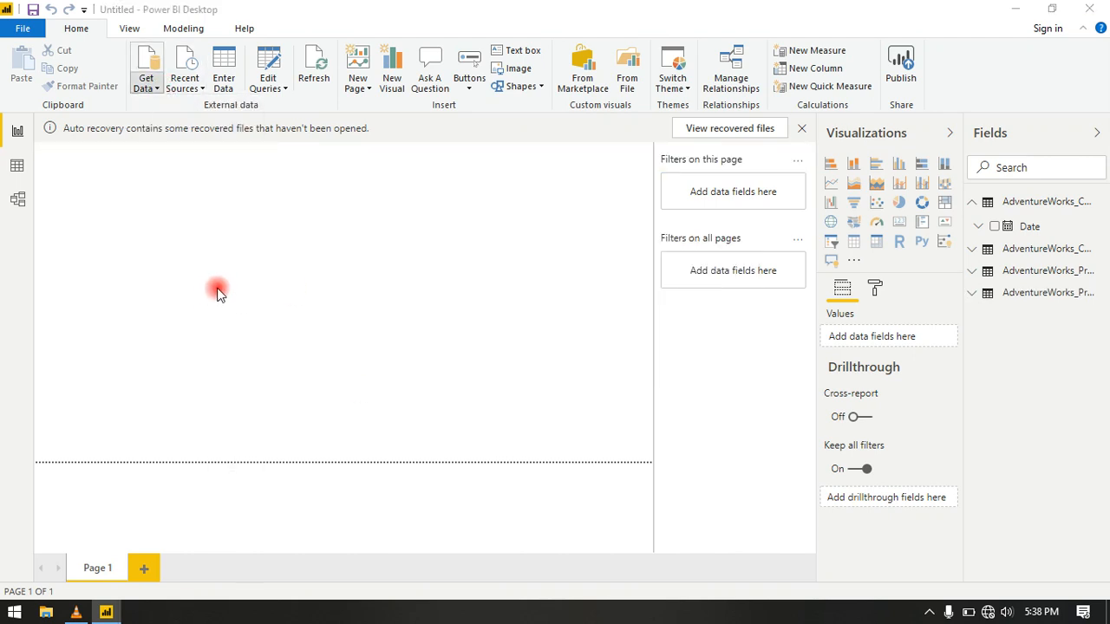
double_click(286, 215)
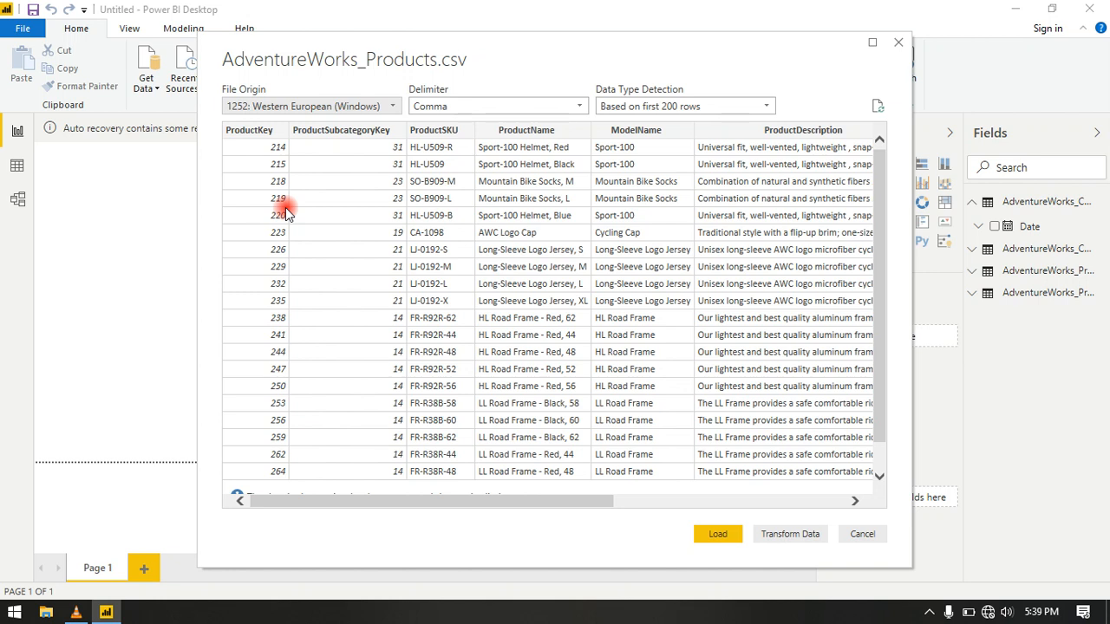
left_click(718, 536)
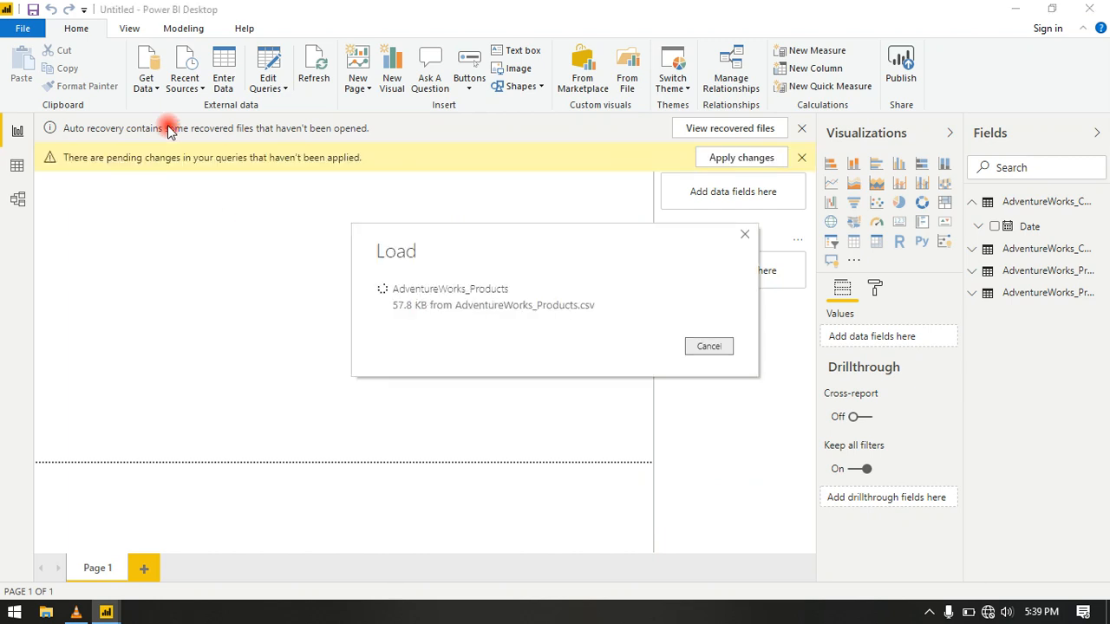
Step: Import the AdventureWorks_Returns CSV file and load it into the data model
left_click(153, 87)
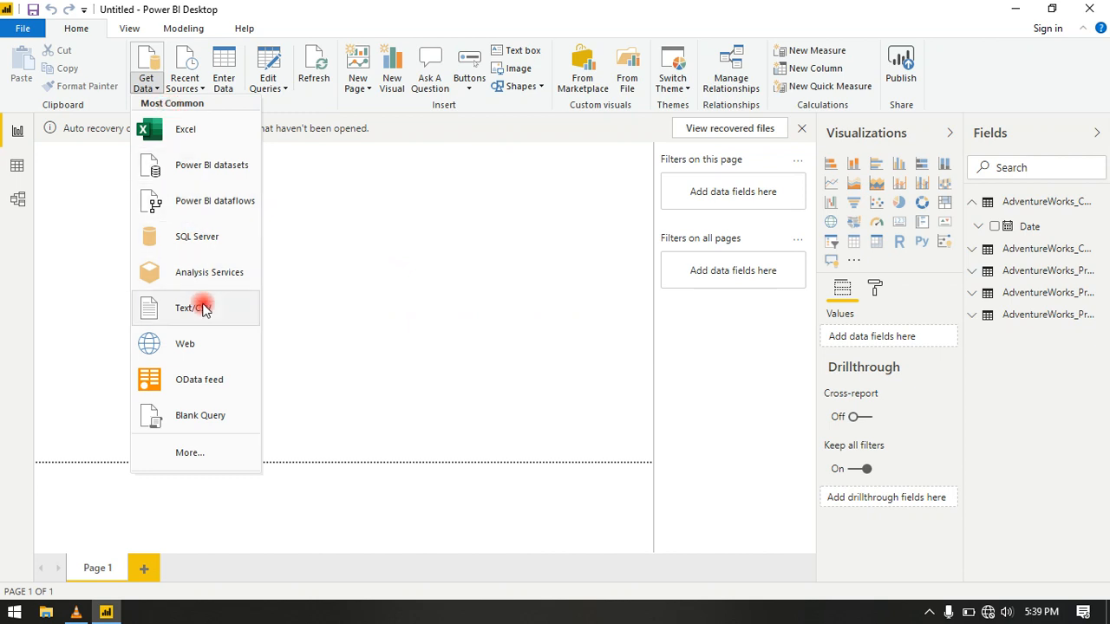
left_click(201, 307)
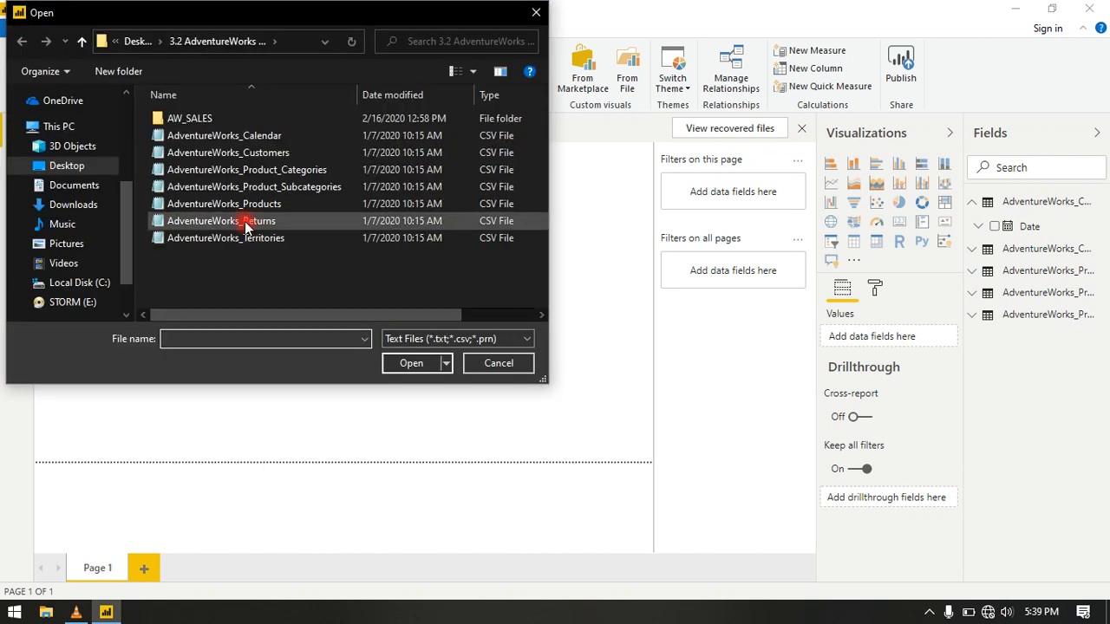
double_click(244, 221)
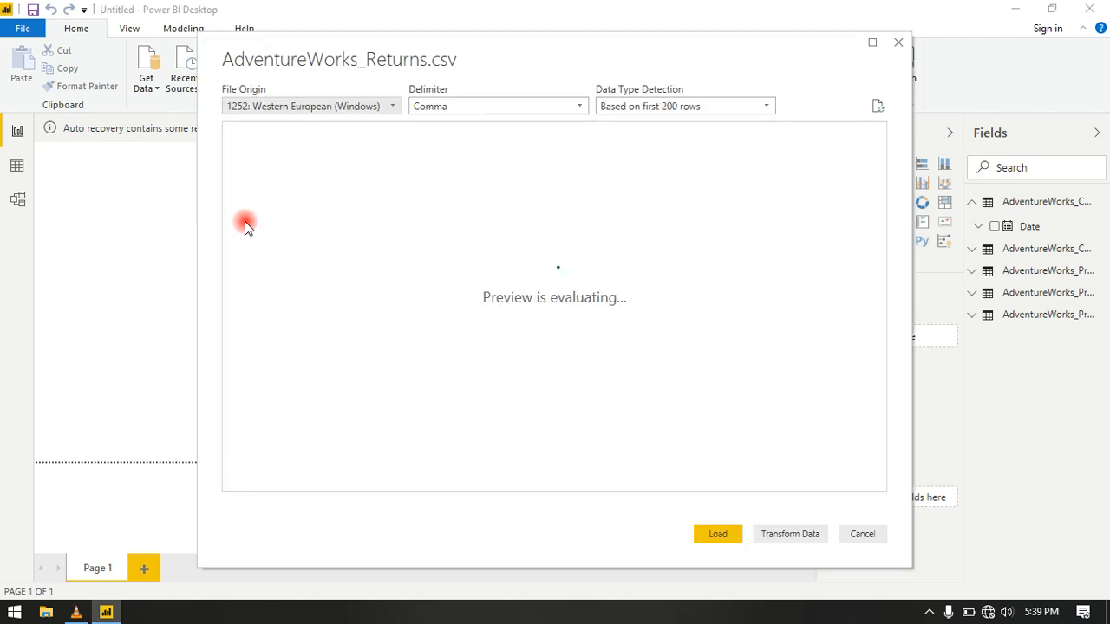
left_click(733, 539)
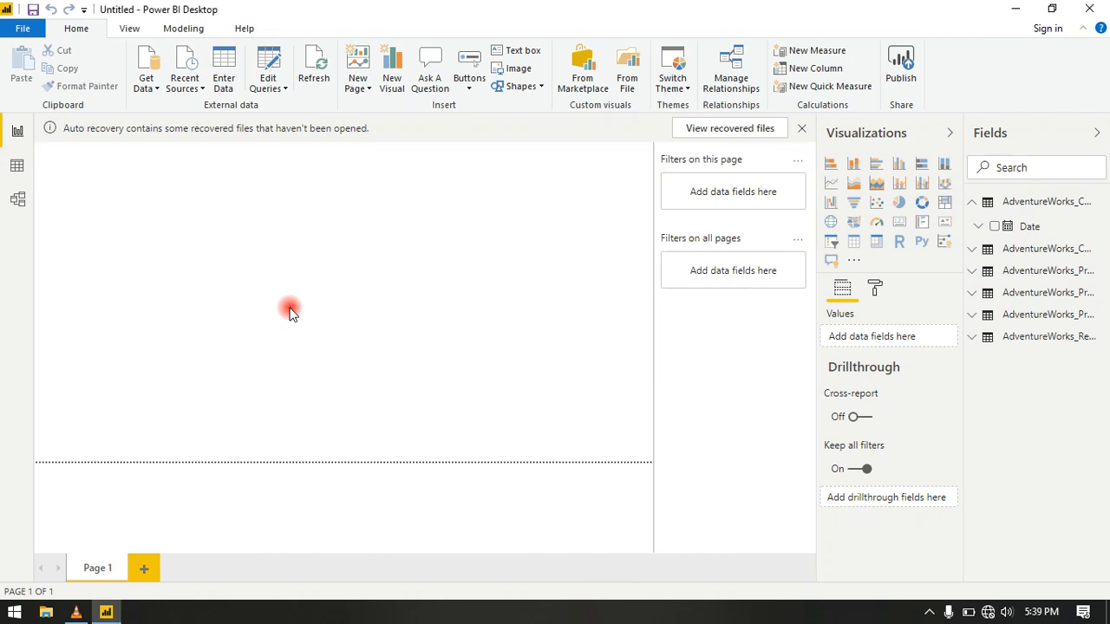
Step: Import the AdventureWorks_Territories CSV file and load it into the data model
left_click(145, 90)
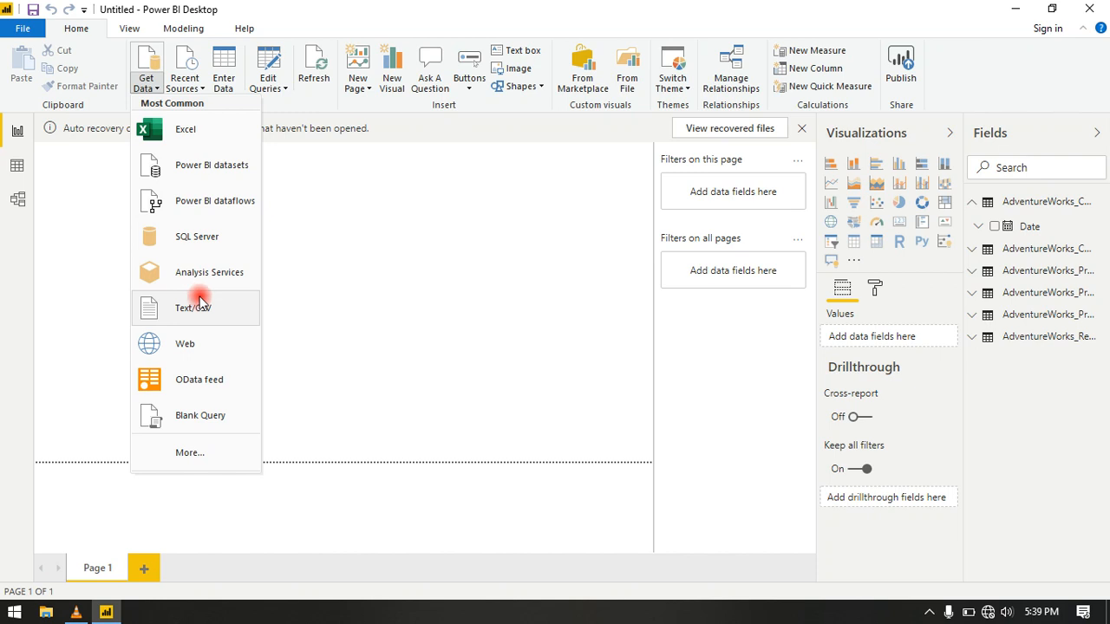
left_click(199, 300)
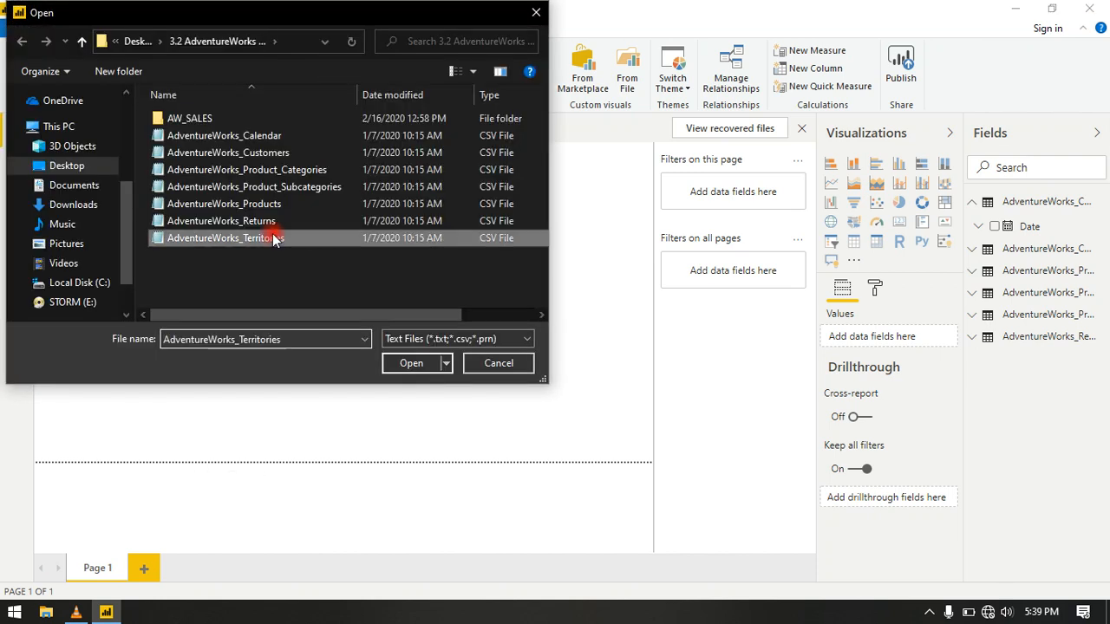
double_click(272, 234)
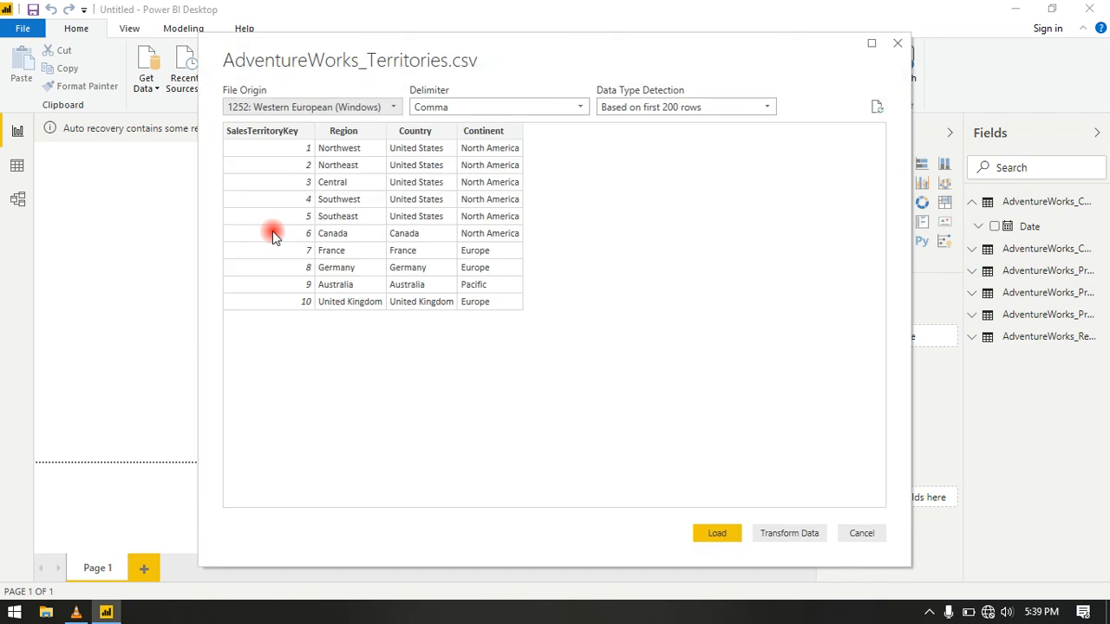
left_click(713, 533)
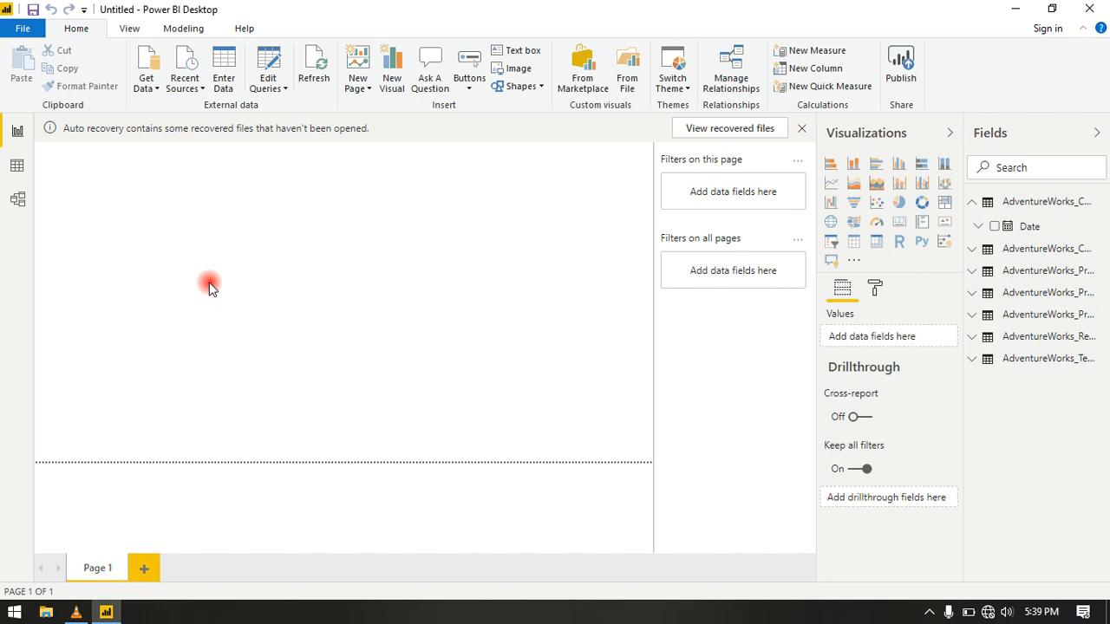
Step: Examine the contents of the AW_SALES subfolder inside the desktop's 3.2 AdventureWorks CSV Files.zip folder in File Explorer
left_click(1011, 7)
double_click(29, 117)
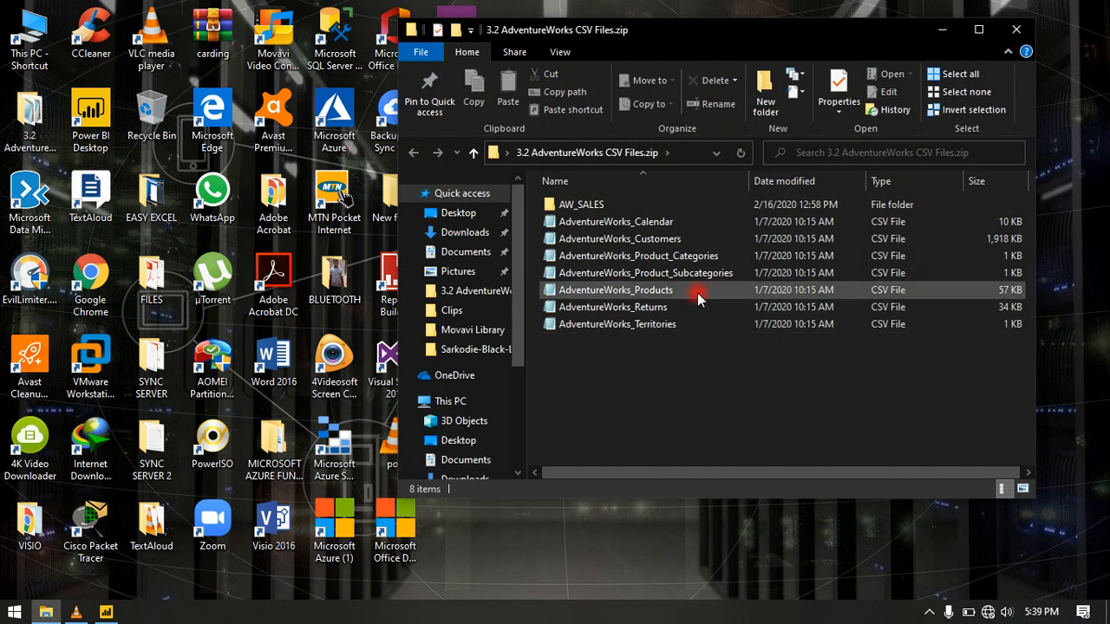
double_click(622, 214)
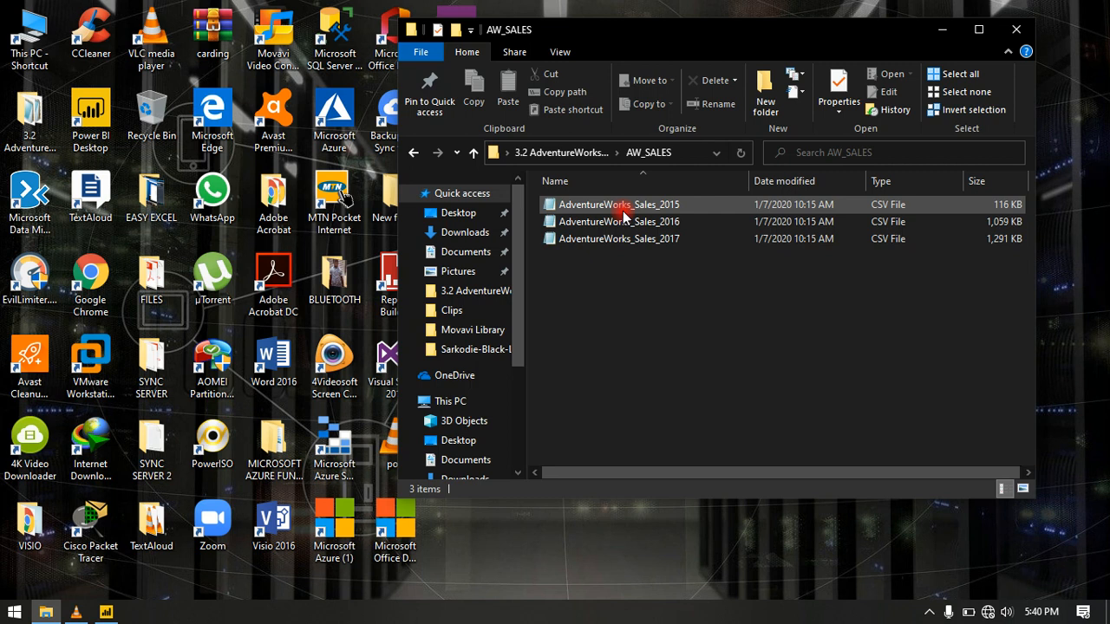
Step: Switch to Power BI Desktop and connect to the AW_SALES folder inside the desktop's 3.2 AdventureWorks CSV Files.zip folder as a Folder data source
left_click(105, 612)
left_click(145, 83)
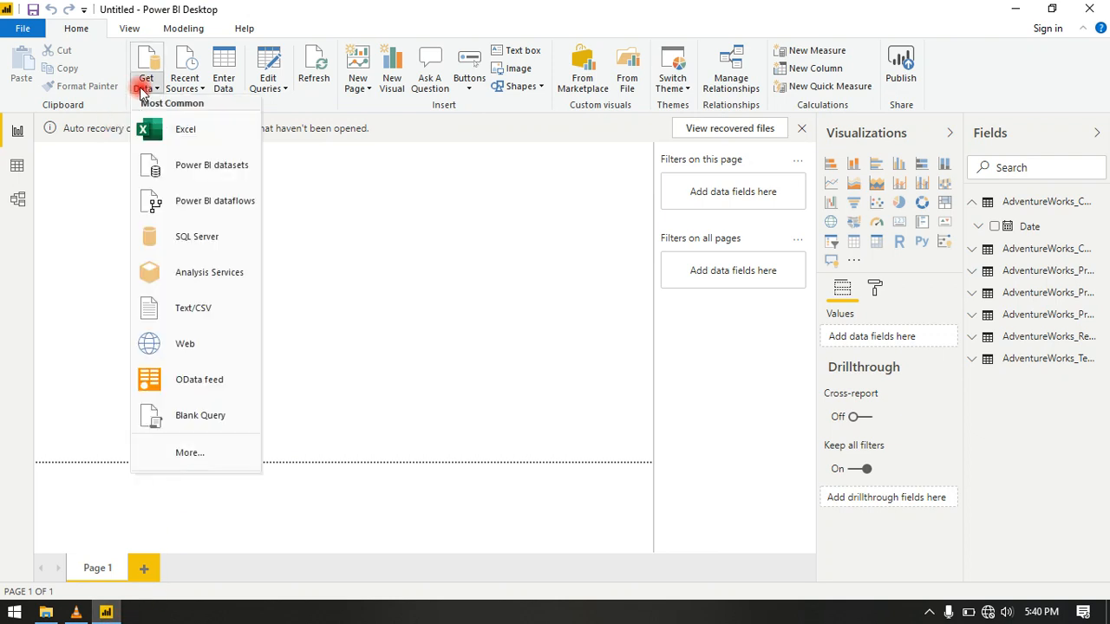
left_click(188, 453)
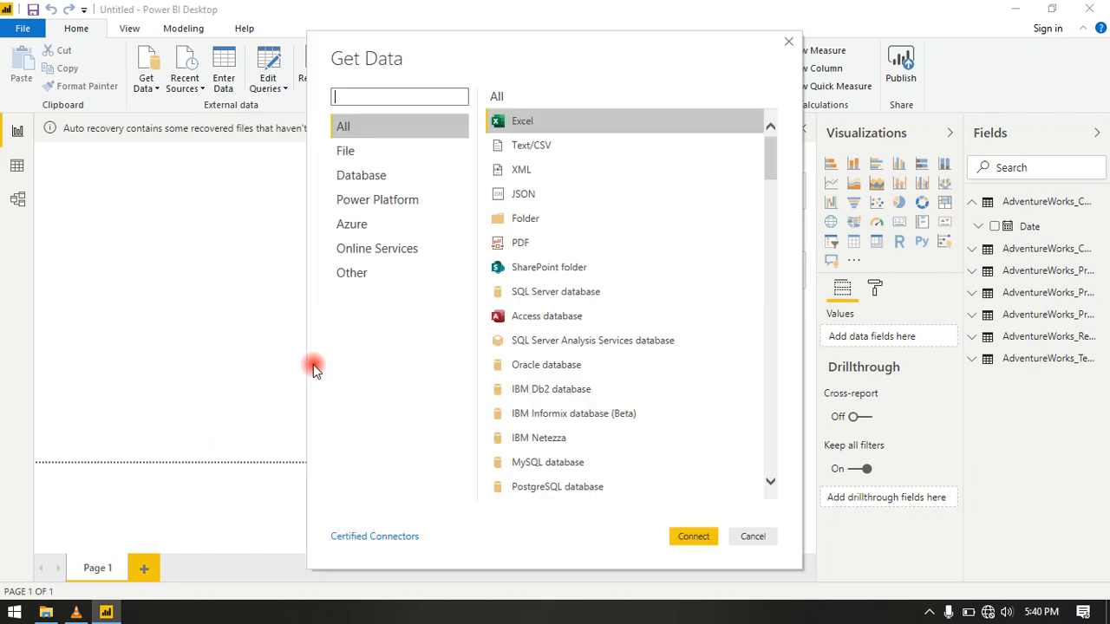
double_click(521, 219)
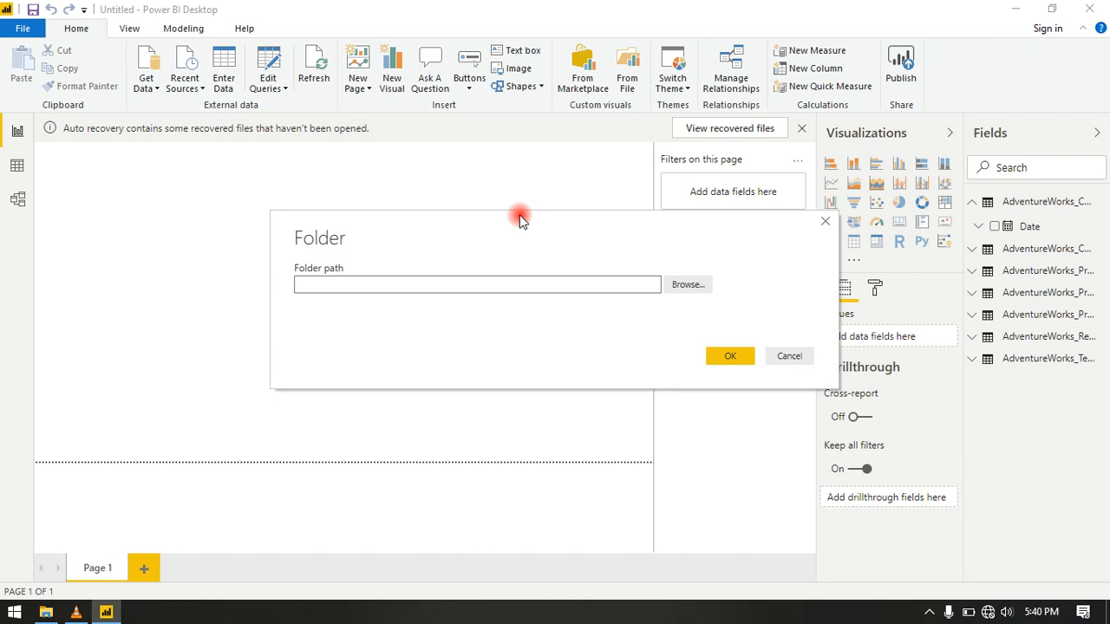
left_click(684, 286)
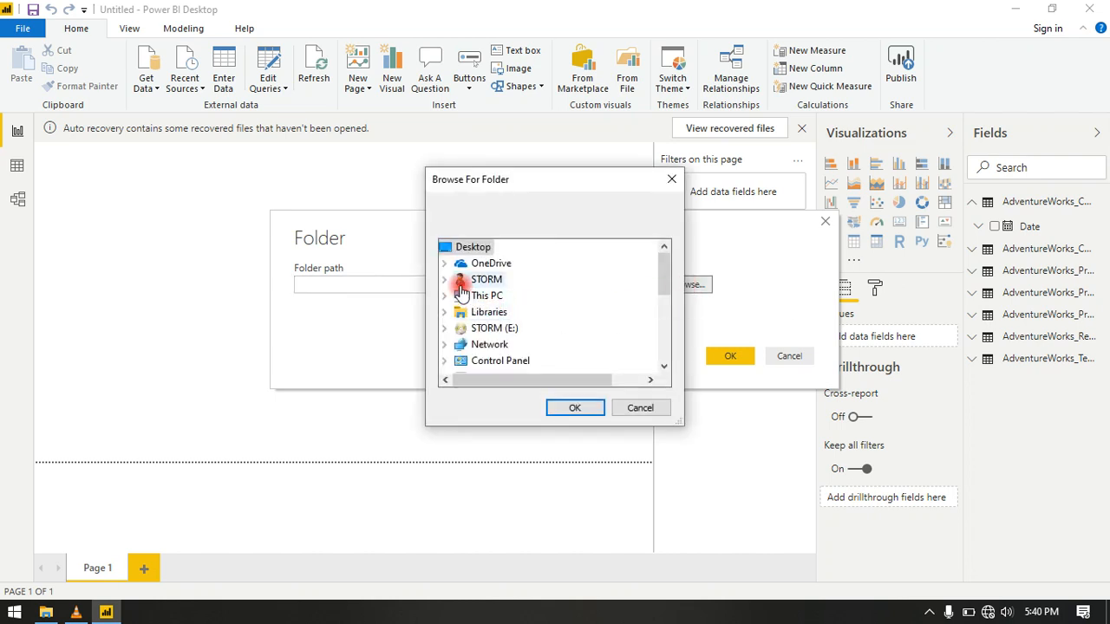
left_click(446, 295)
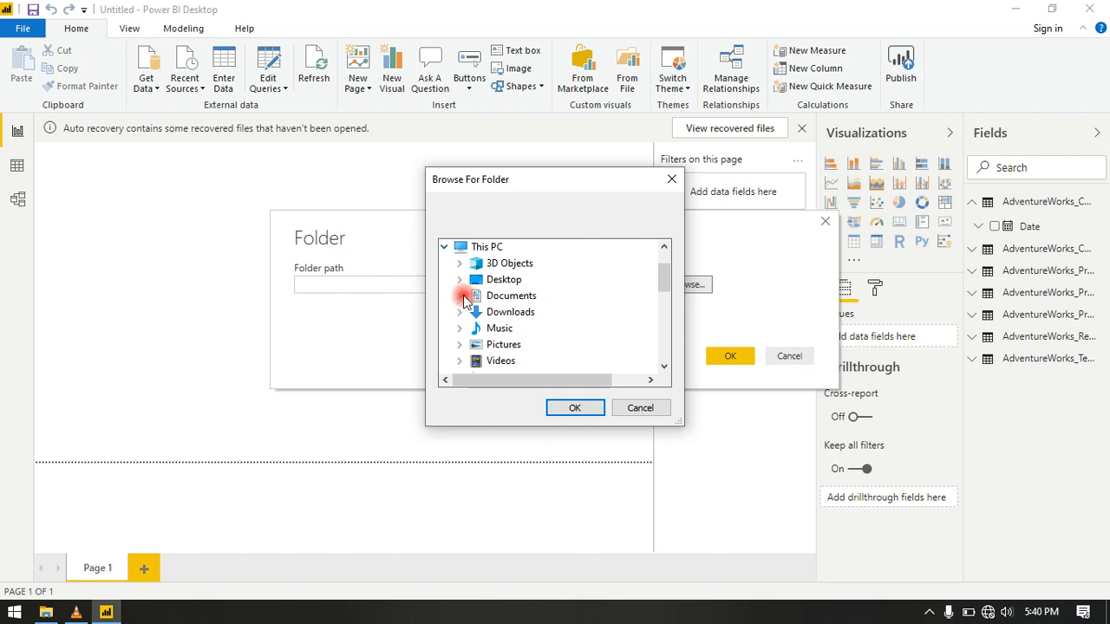
left_click(460, 280)
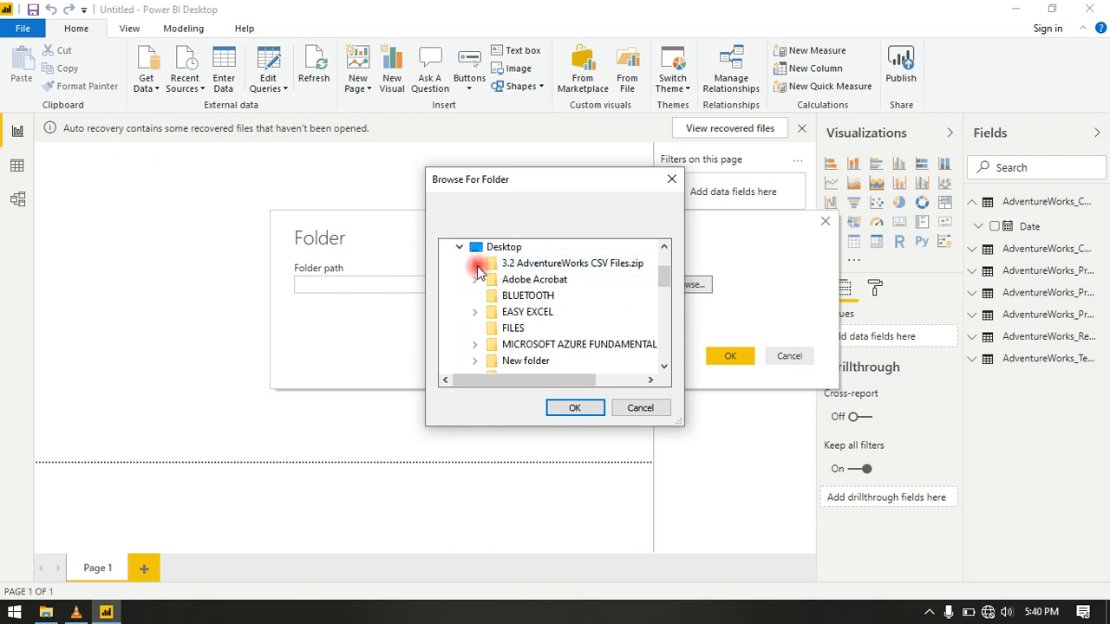
left_click(476, 263)
left_click(507, 280)
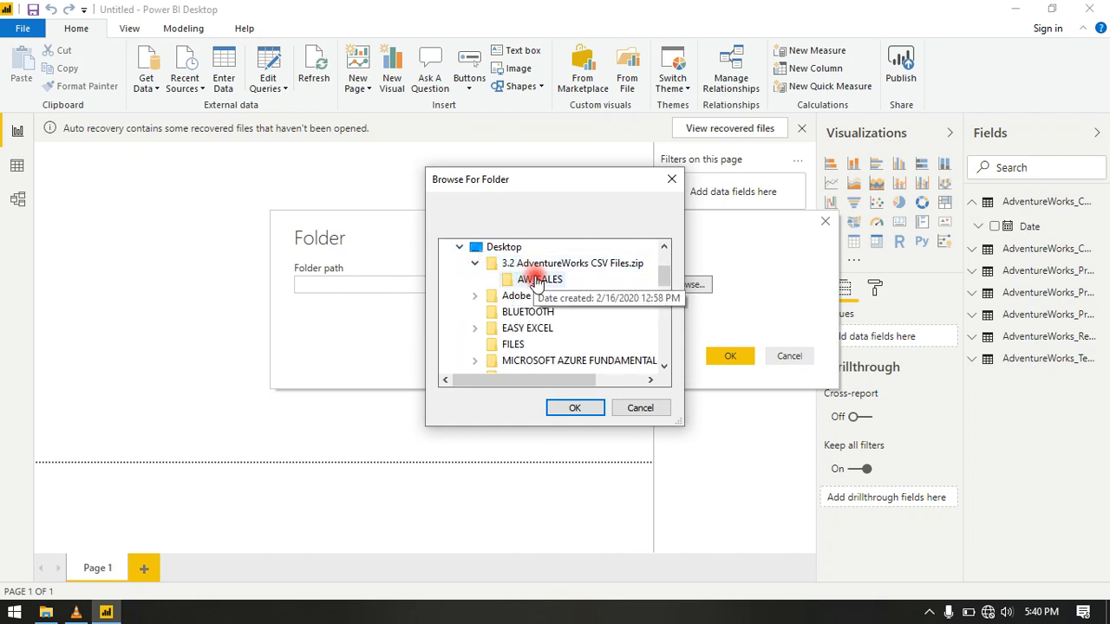
left_click(575, 407)
key("Return")
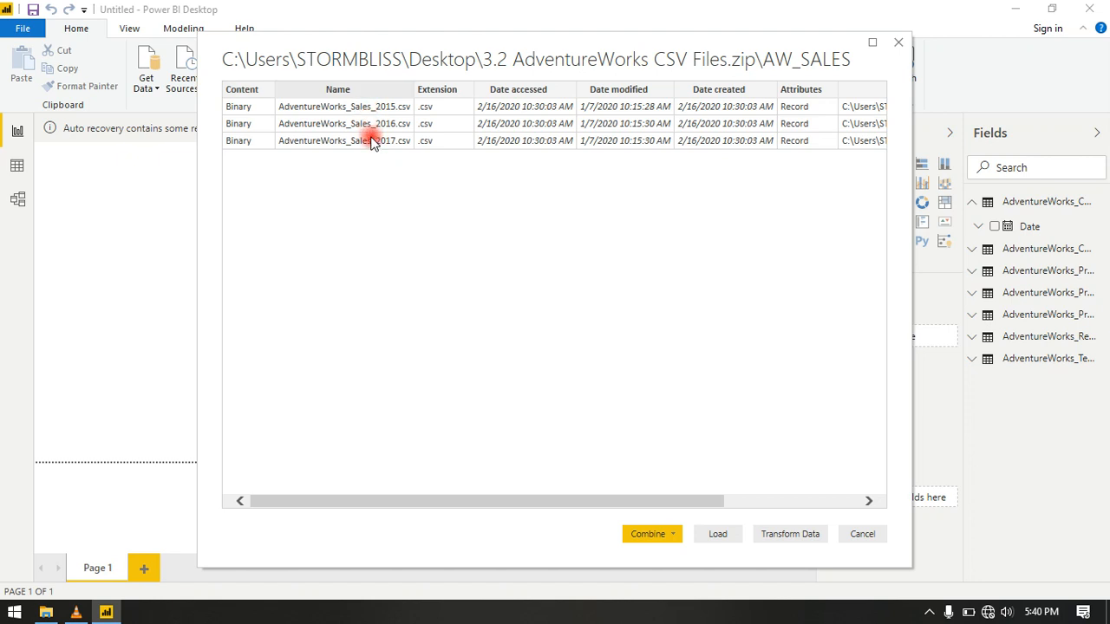
Step: Combine and load the yearly sales files from AW_SALES, using First file as the sample file
left_click(662, 536)
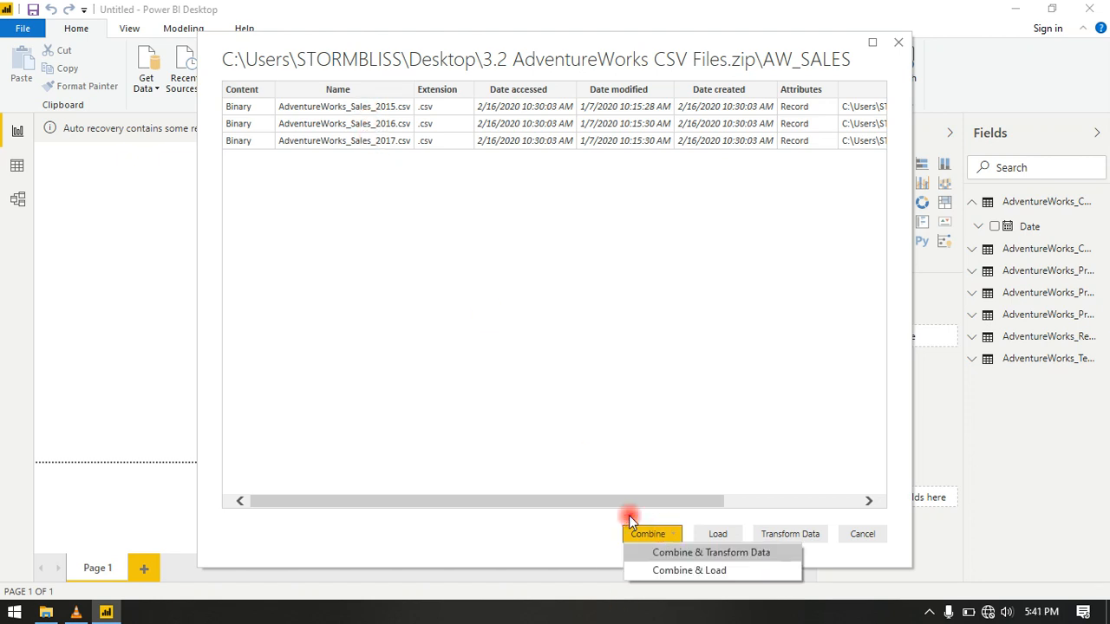
left_click(670, 571)
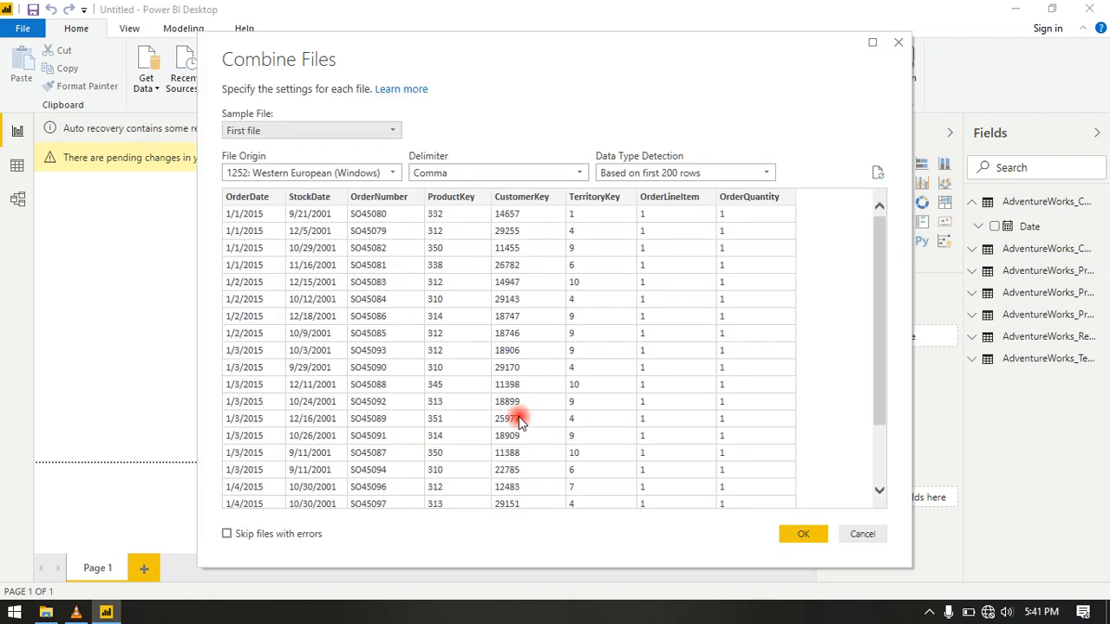
left_click(328, 131)
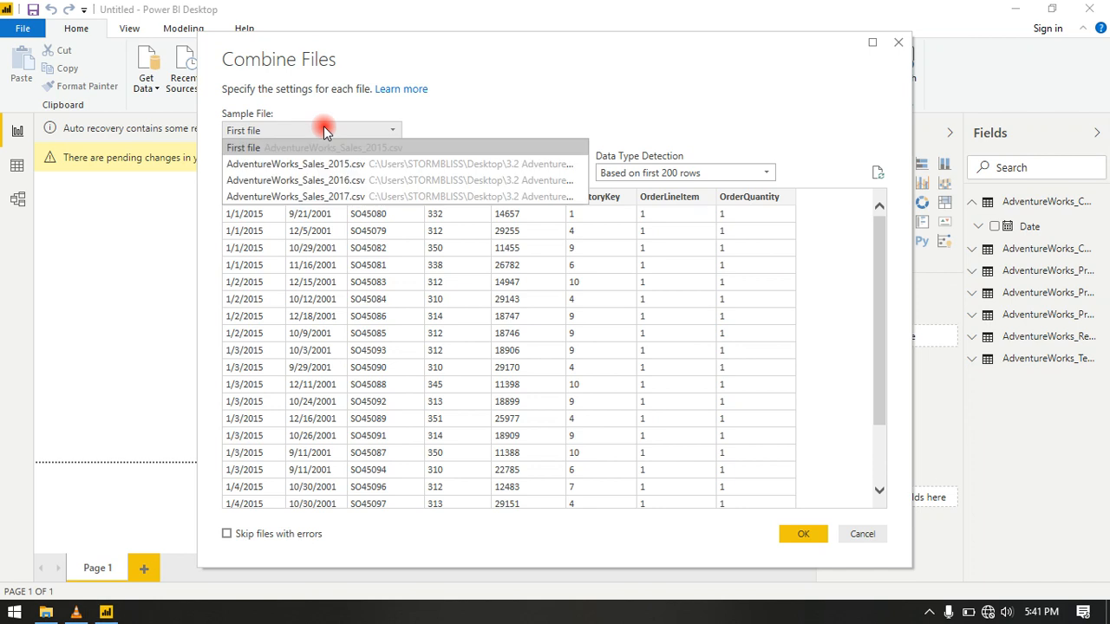
left_click(321, 165)
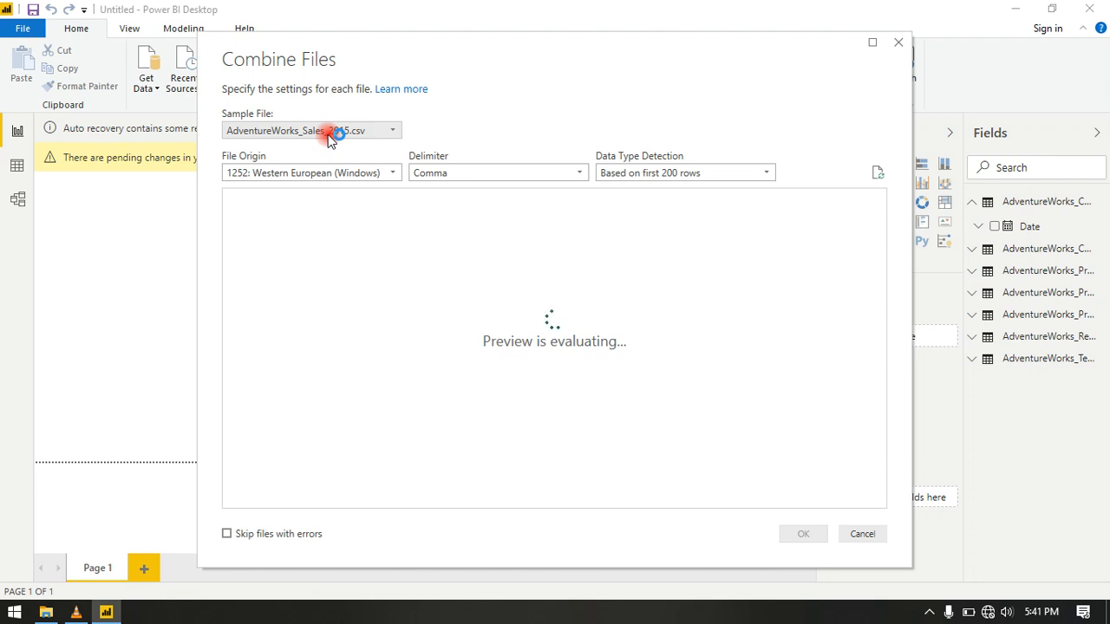
left_click(330, 139)
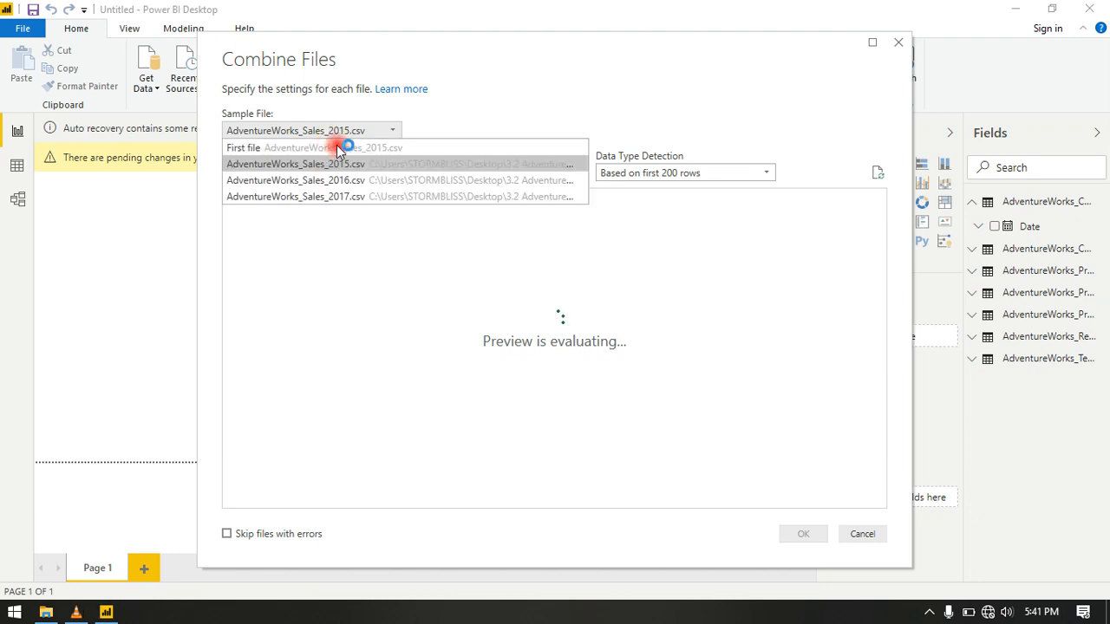
left_click(336, 149)
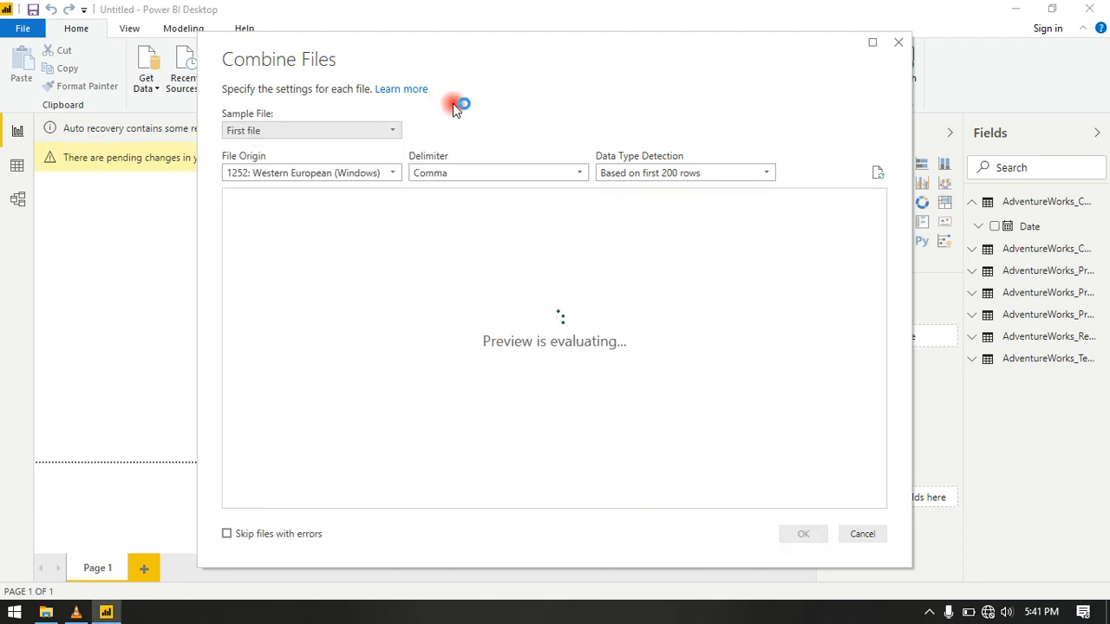
left_click(371, 129)
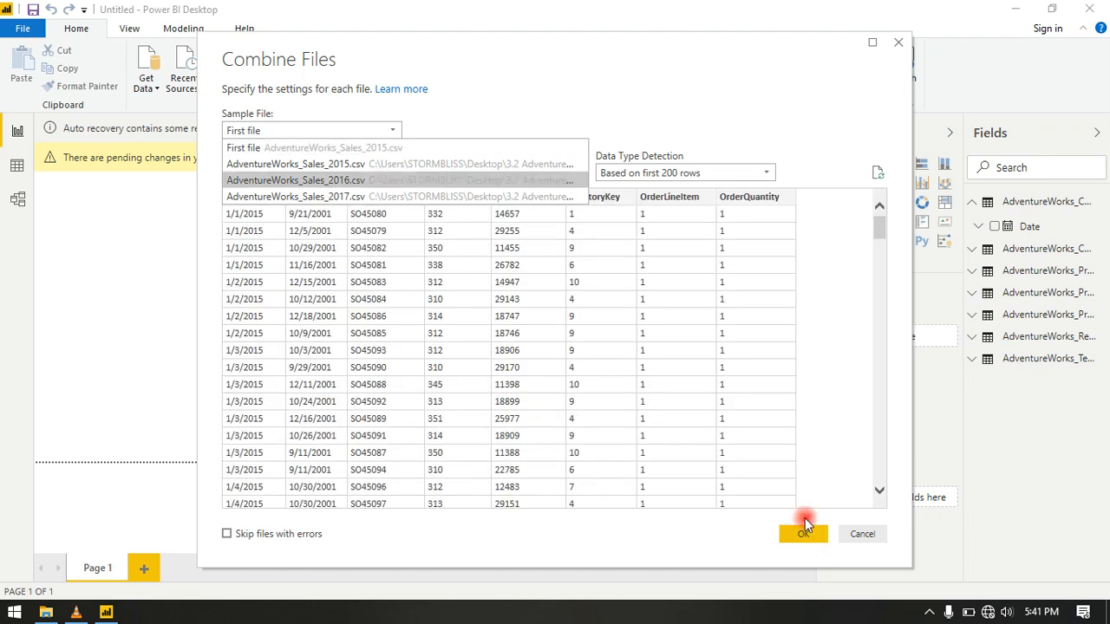
left_click(803, 534)
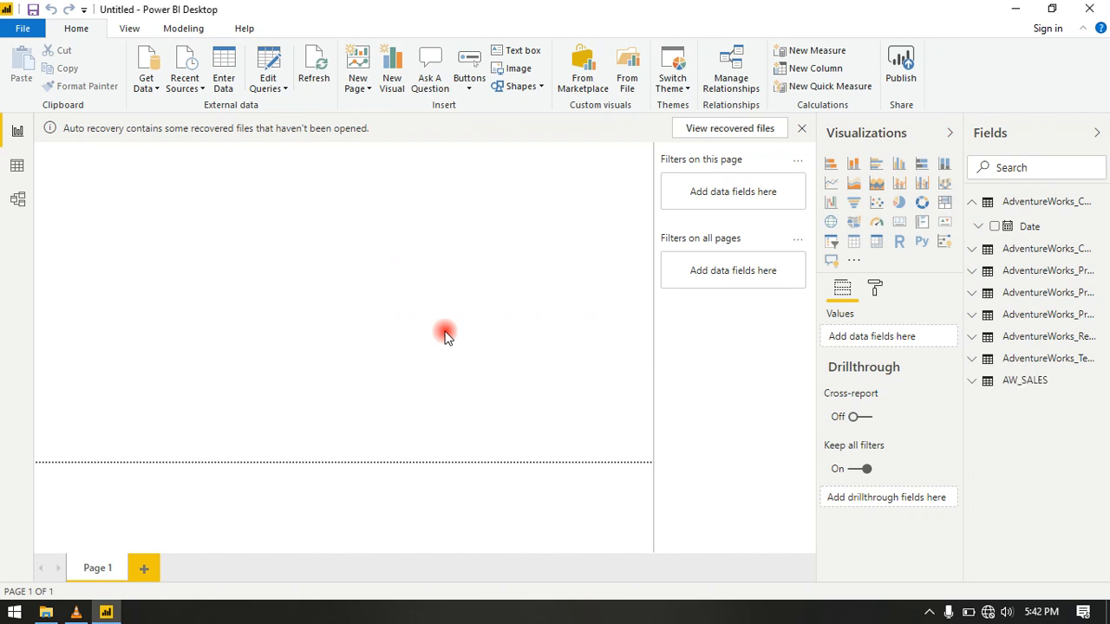
Step: Delete the Source.Name column from the AW_SALES table in the data view
left_click(24, 167)
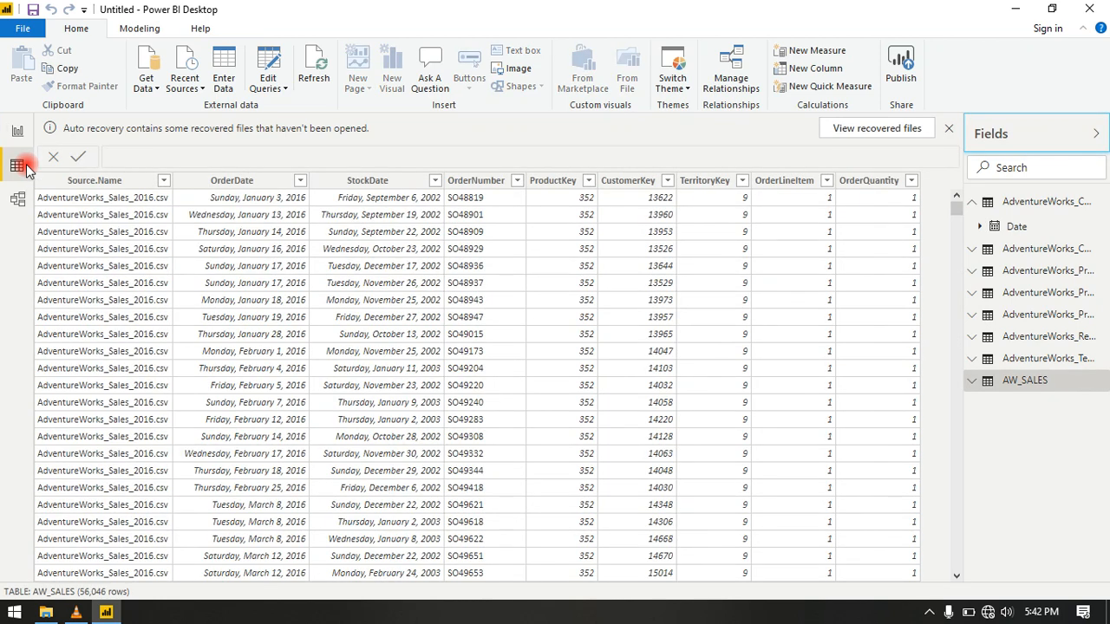
left_click(82, 184)
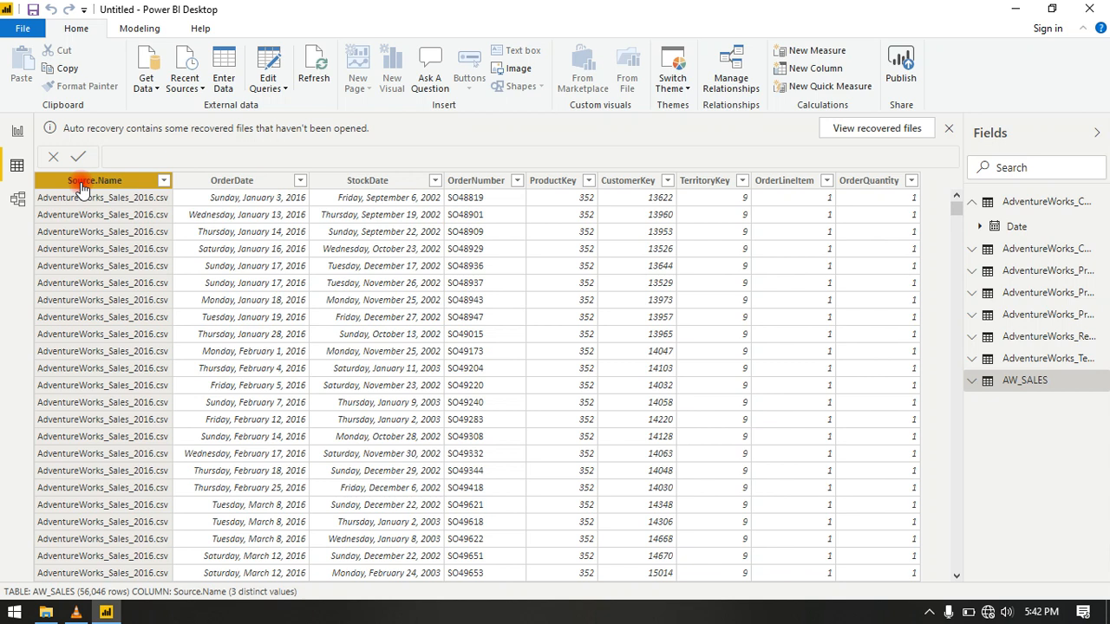
right_click(82, 186)
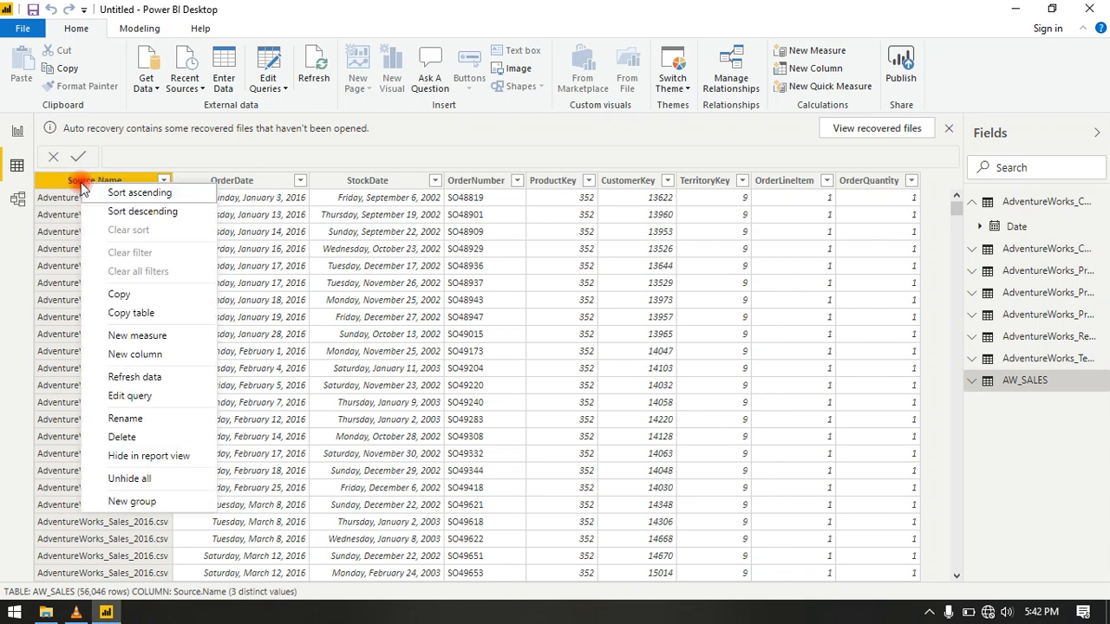
left_click(139, 439)
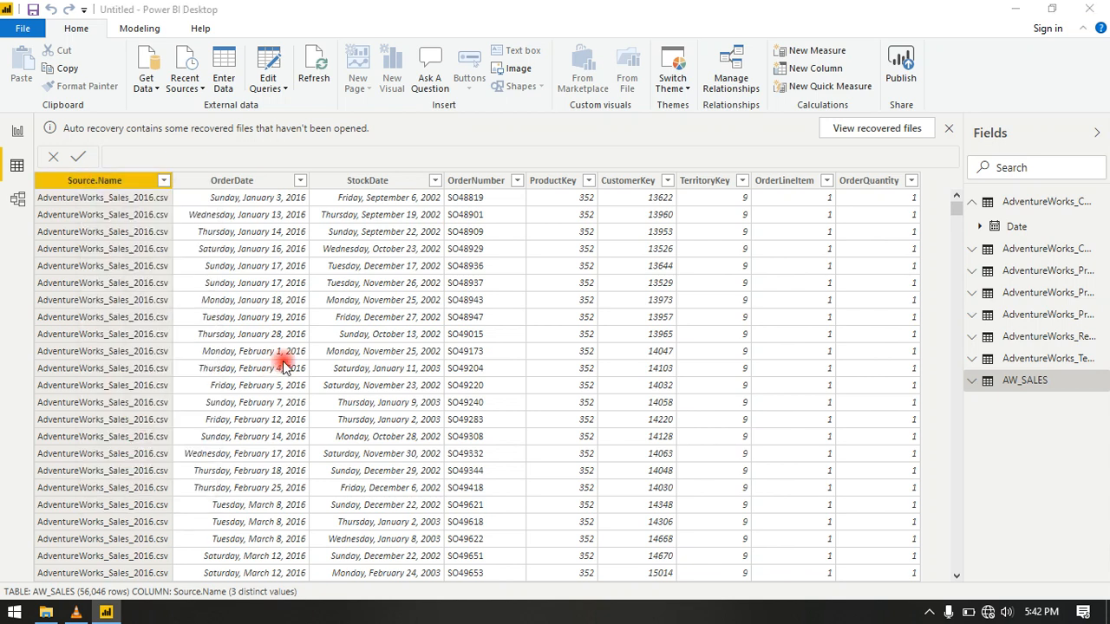
left_click(626, 333)
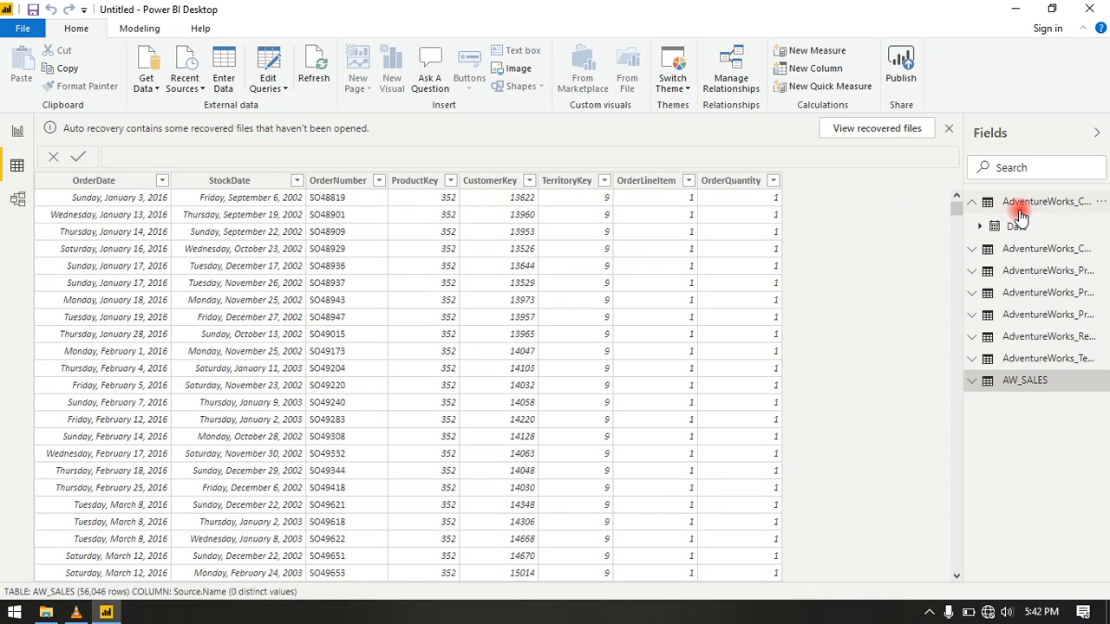
Step: Examine the data of the AdventureWorks_Customers and AdventureWorks_Product_Categories tables
left_click(992, 206)
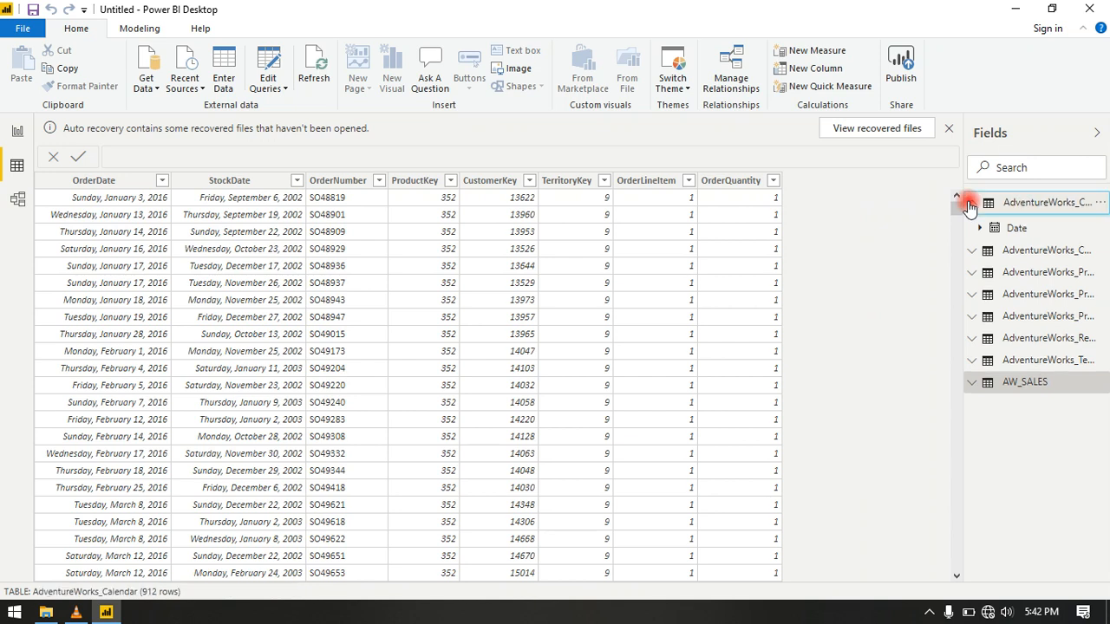
left_click(1014, 226)
left_click(1009, 250)
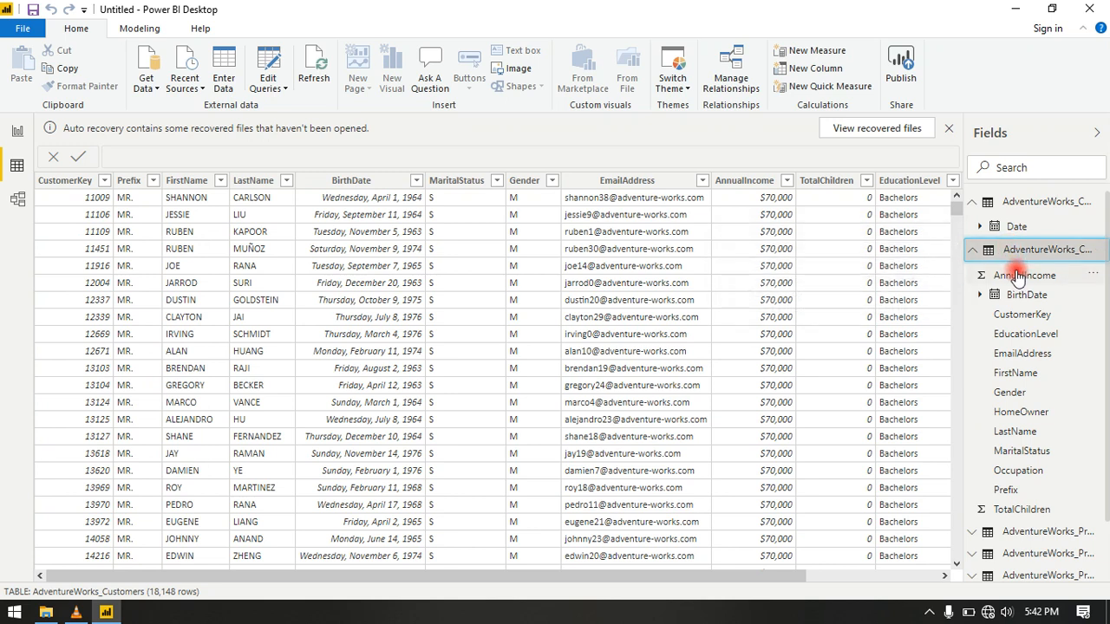
left_click(972, 249)
left_click(1008, 273)
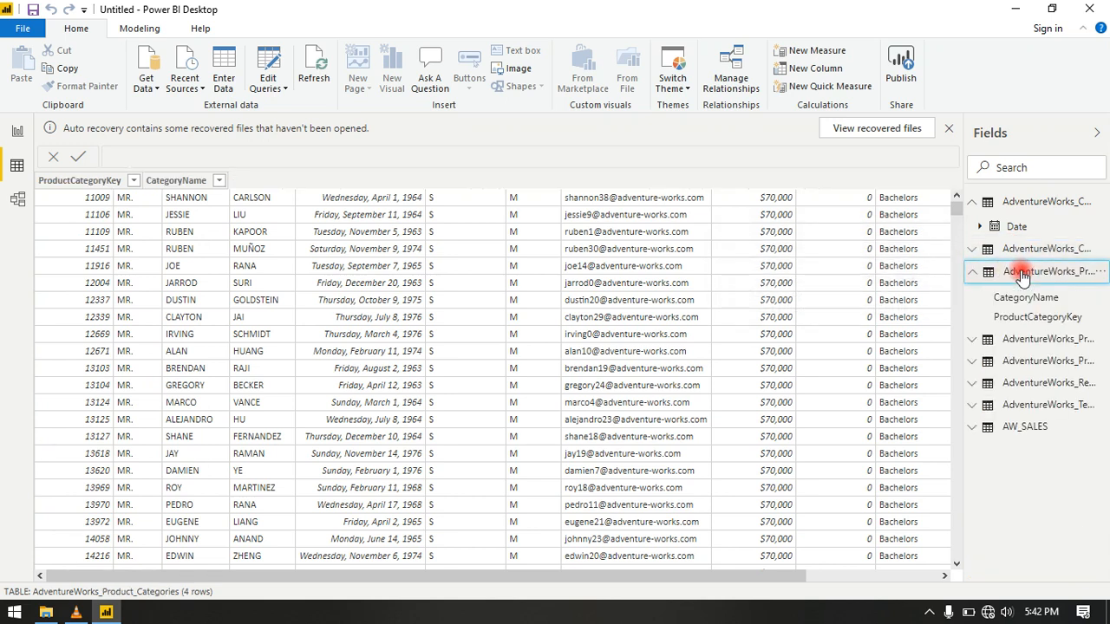
left_click(985, 273)
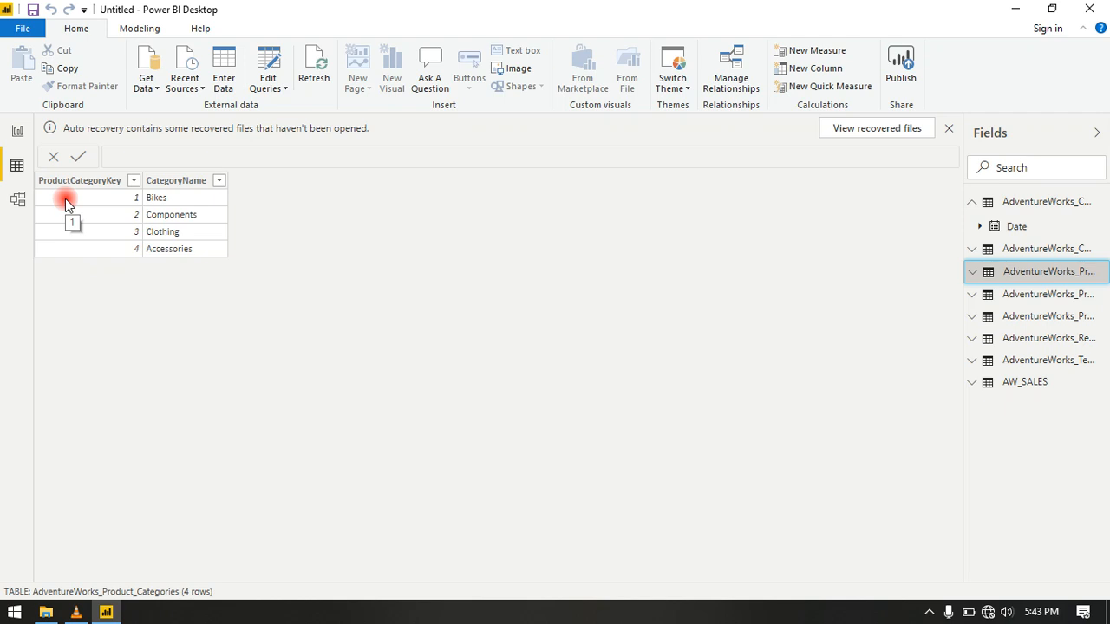
Step: Show the model diagram with the Properties pane collapsed, and remove the unopened auto-recovery files
left_click(17, 198)
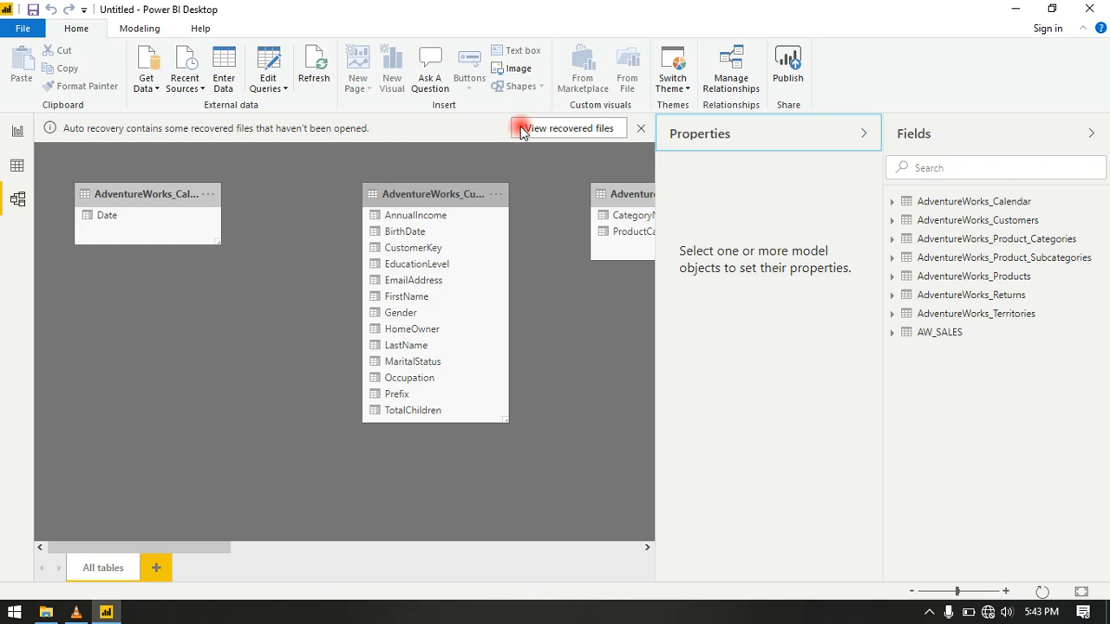
left_click(859, 139)
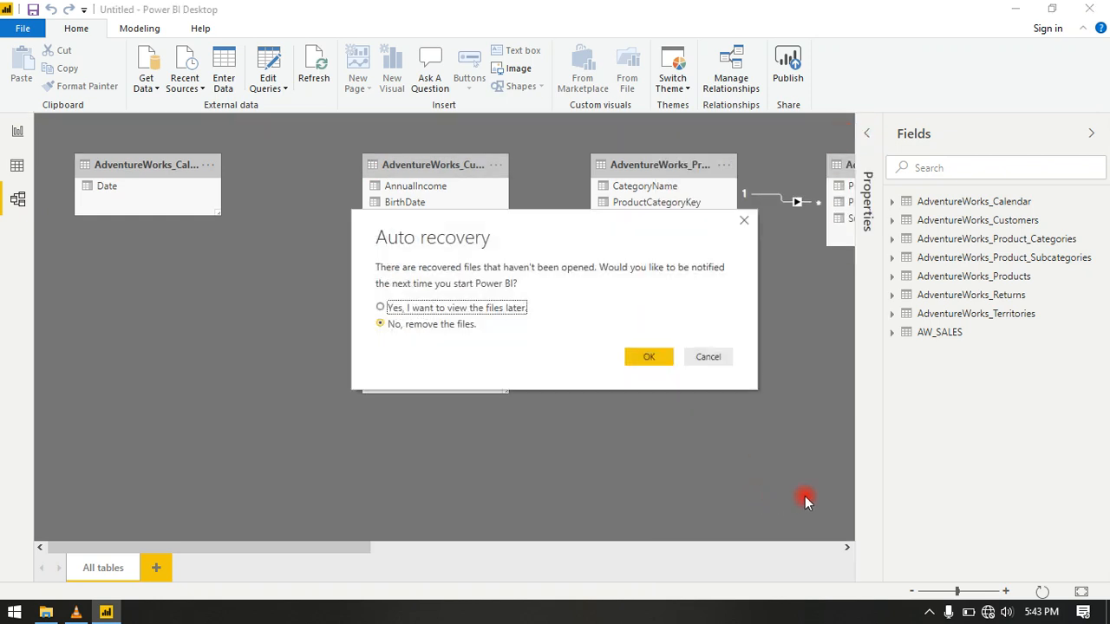
left_click(453, 329)
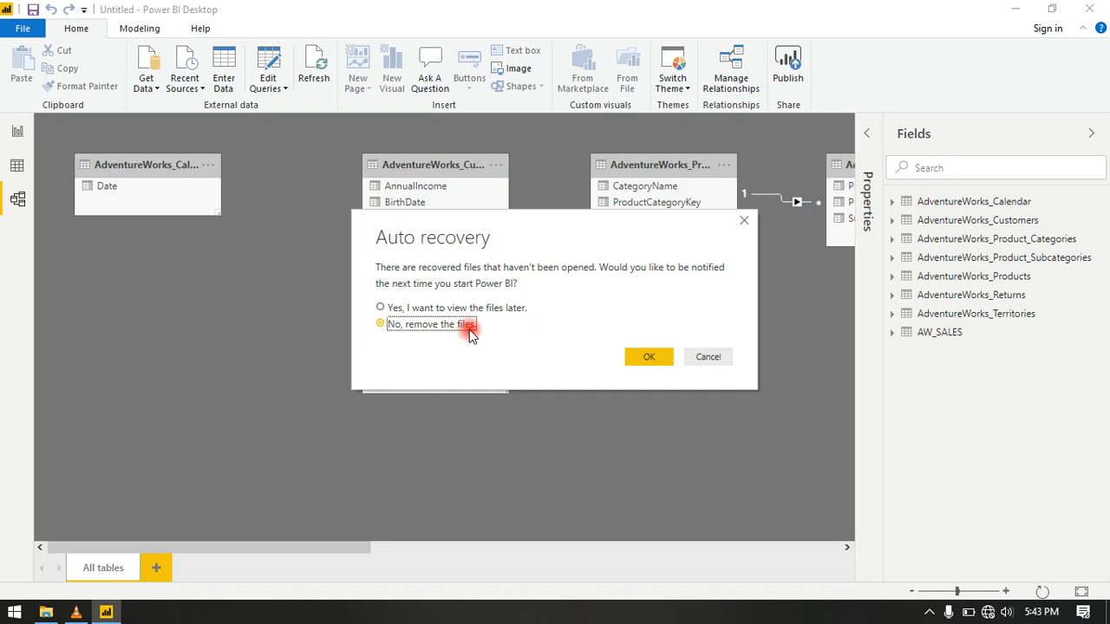
left_click(655, 355)
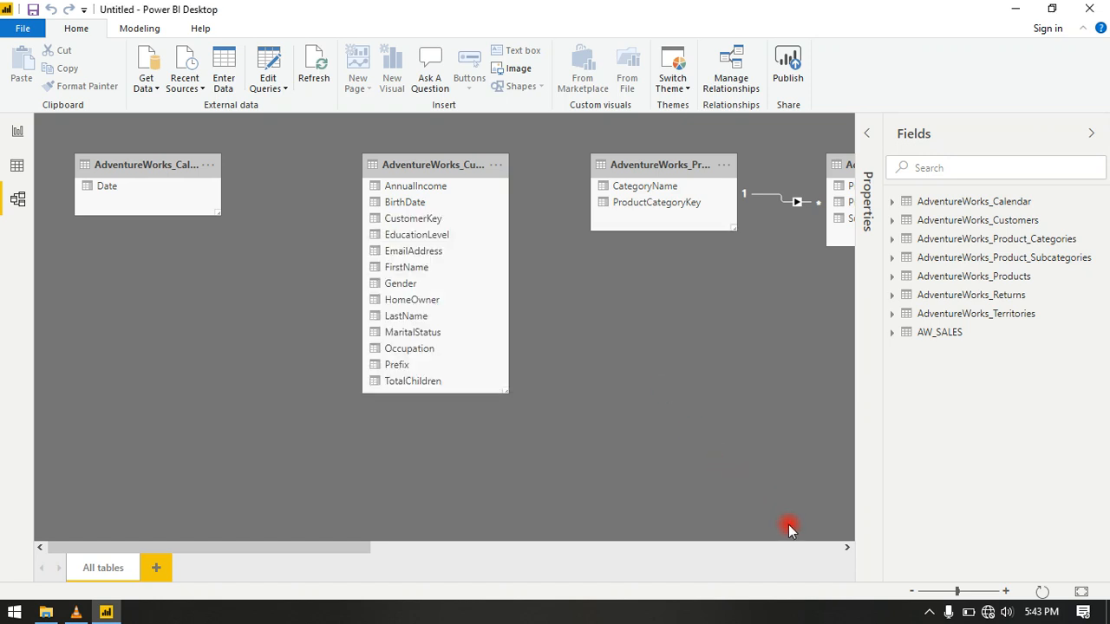
left_click(1081, 591)
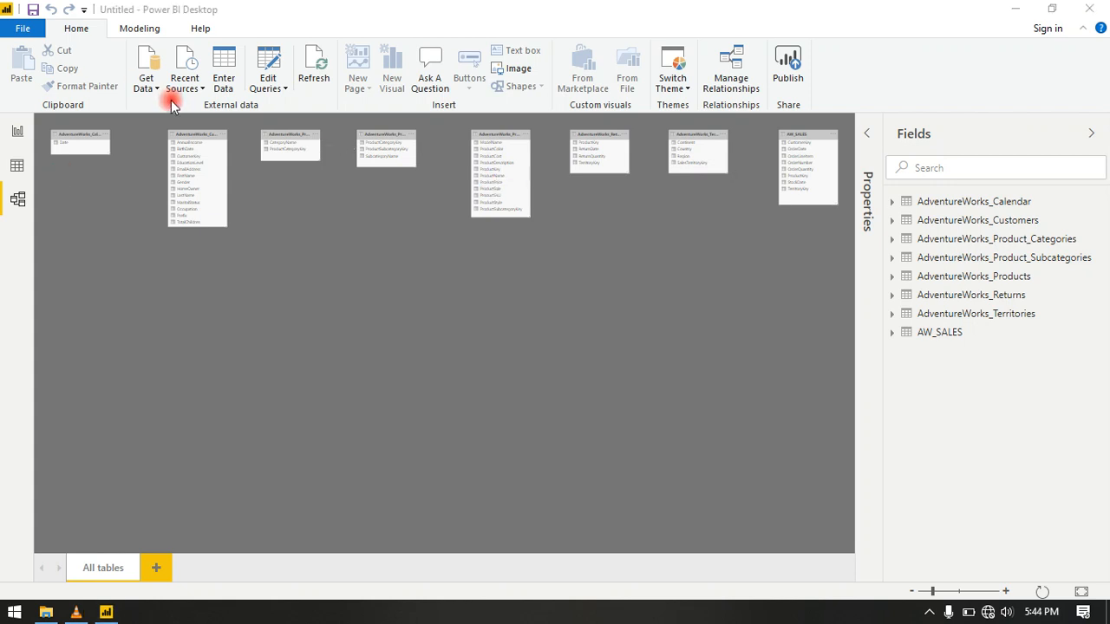
left_click(929, 613)
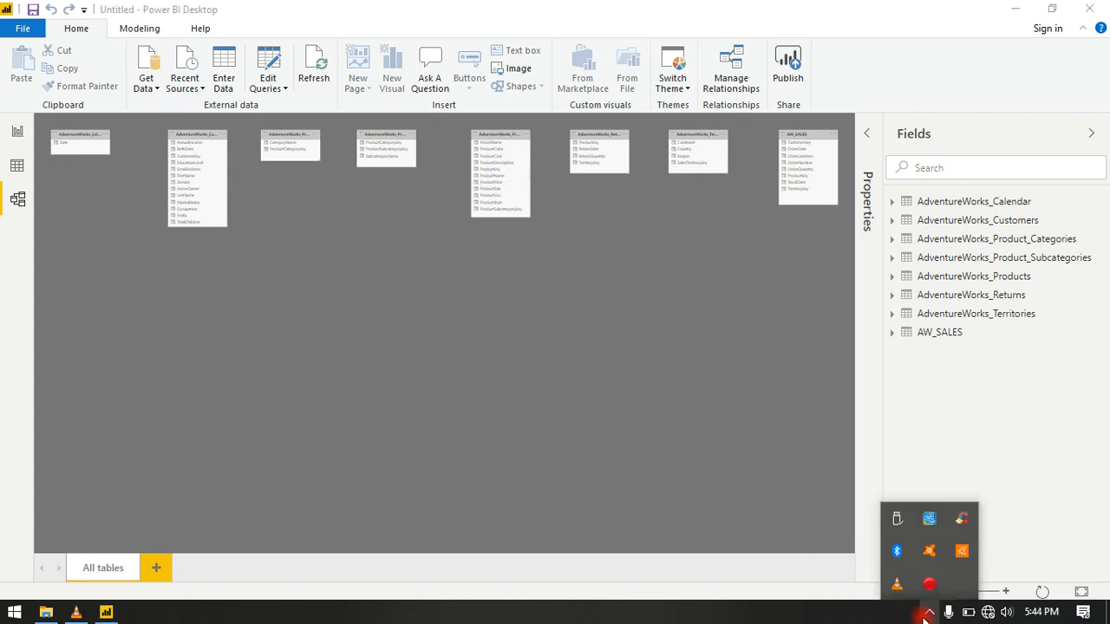
left_click(928, 612)
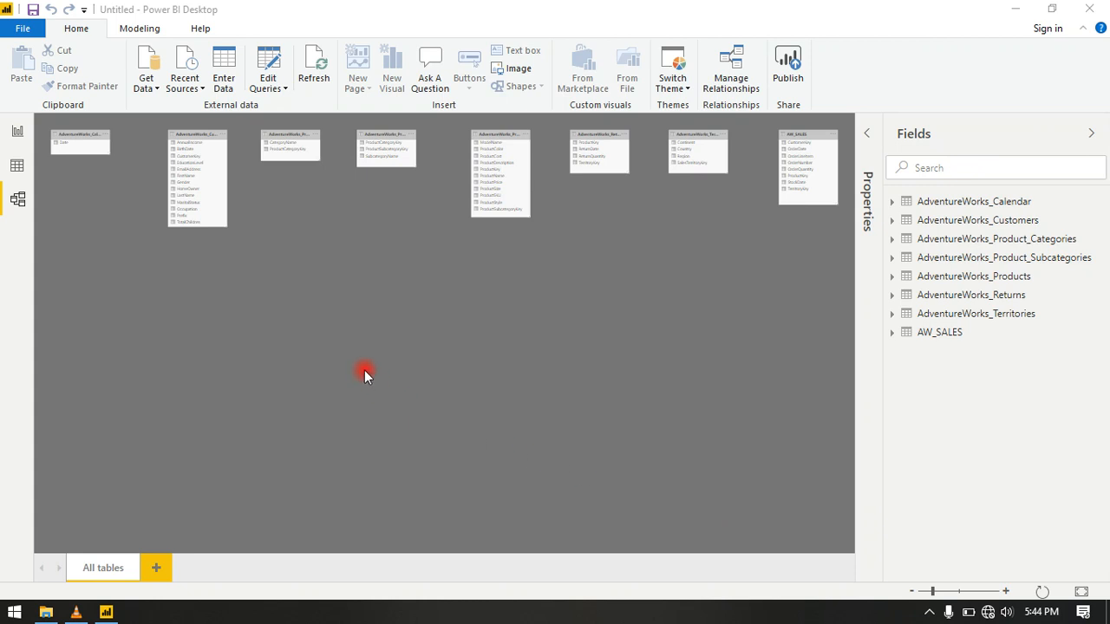
left_click(24, 30)
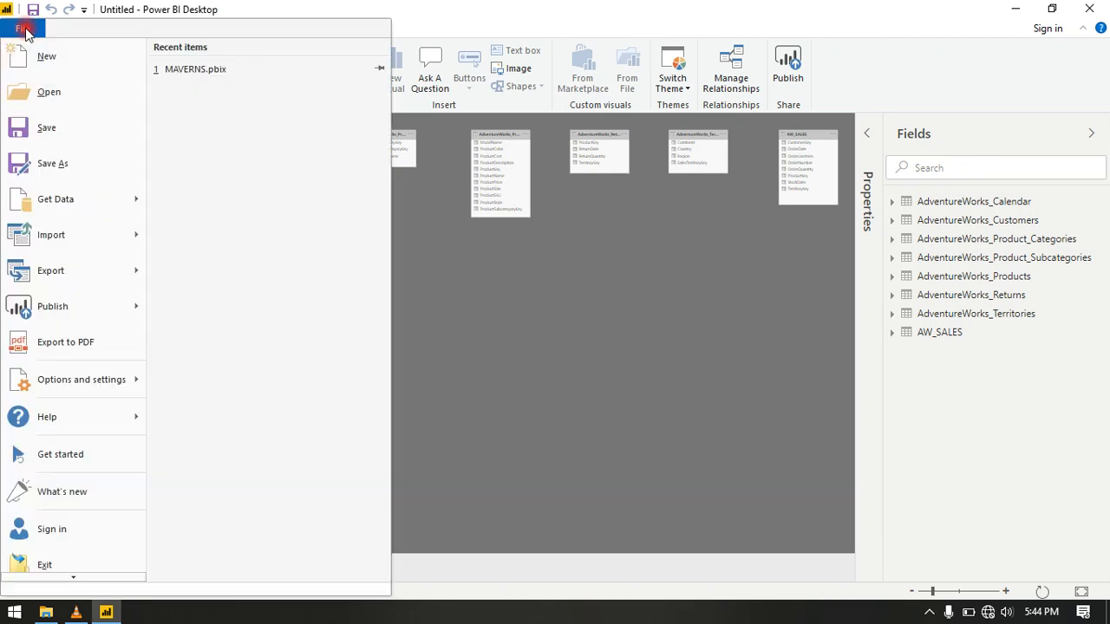
left_click(466, 288)
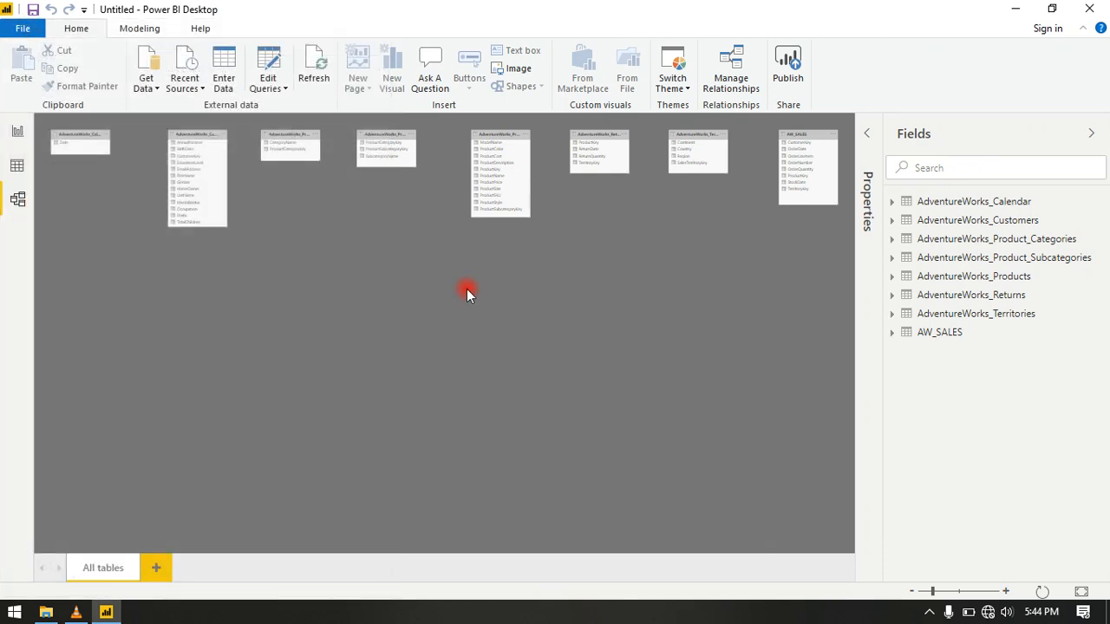
Step: Return to the report view on Page 1
left_click(18, 136)
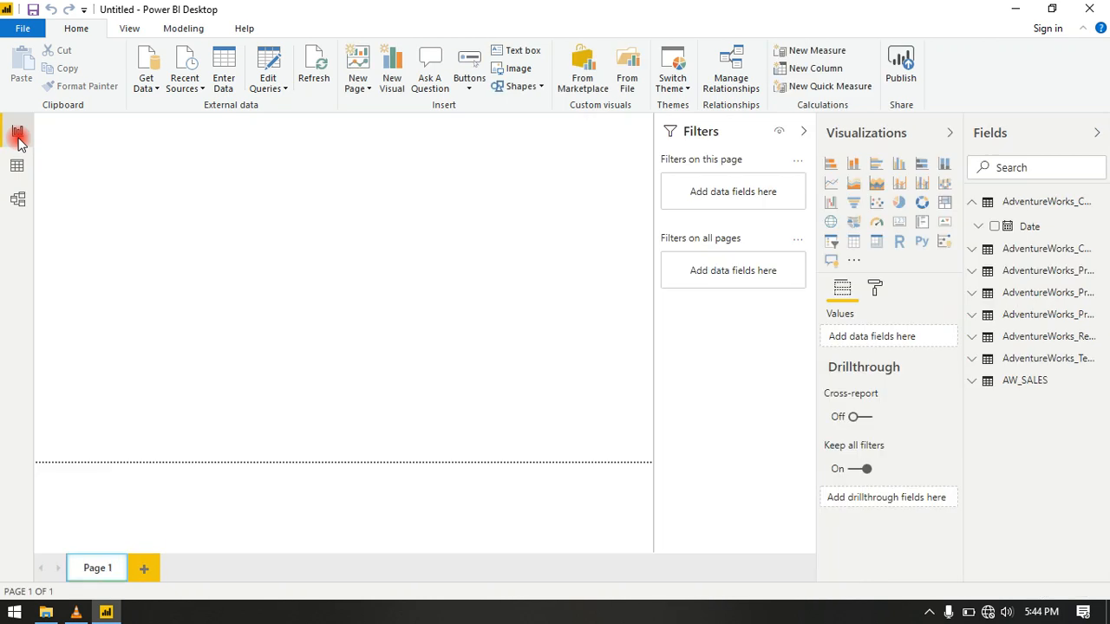
Step: In the model diagram, move the Customers, Product_Categories, Product_Subcategories and Products tables closer together beside AdventureWorks_Calendar
left_click(18, 165)
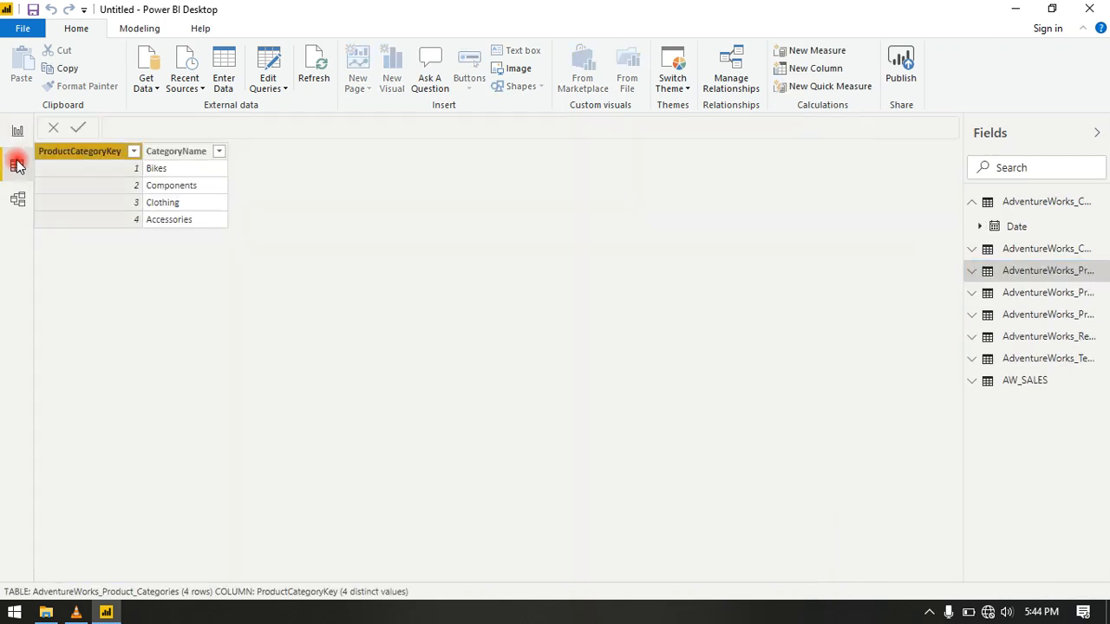
left_click(19, 200)
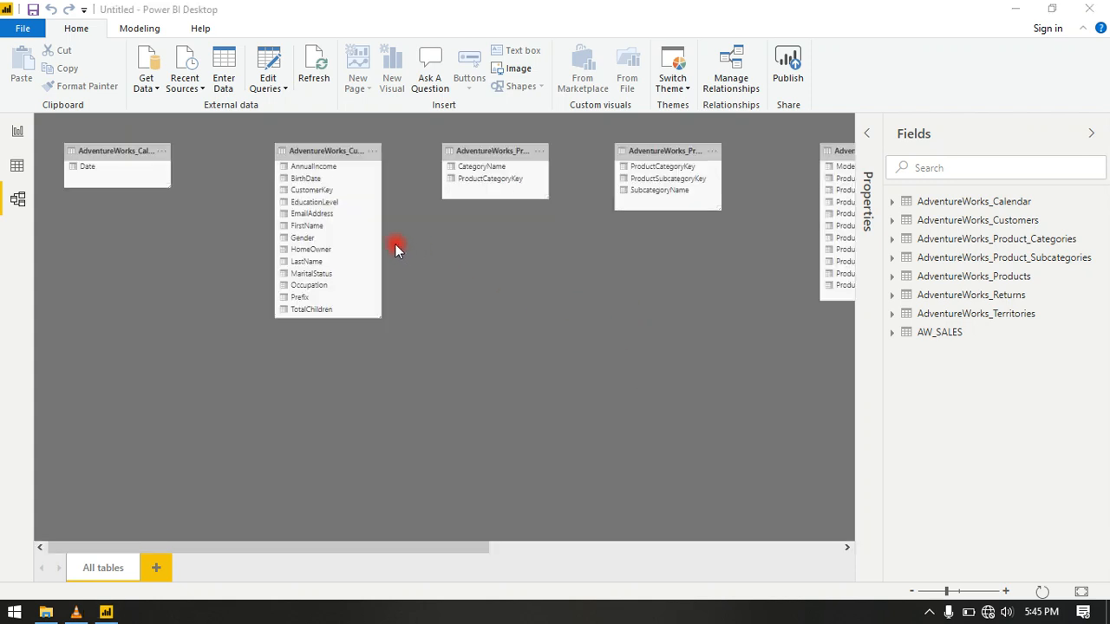
left_click_drag(339, 152, 255, 154)
left_click_drag(483, 150, 411, 154)
left_click_drag(634, 148, 500, 150)
left_click_drag(824, 156, 615, 169)
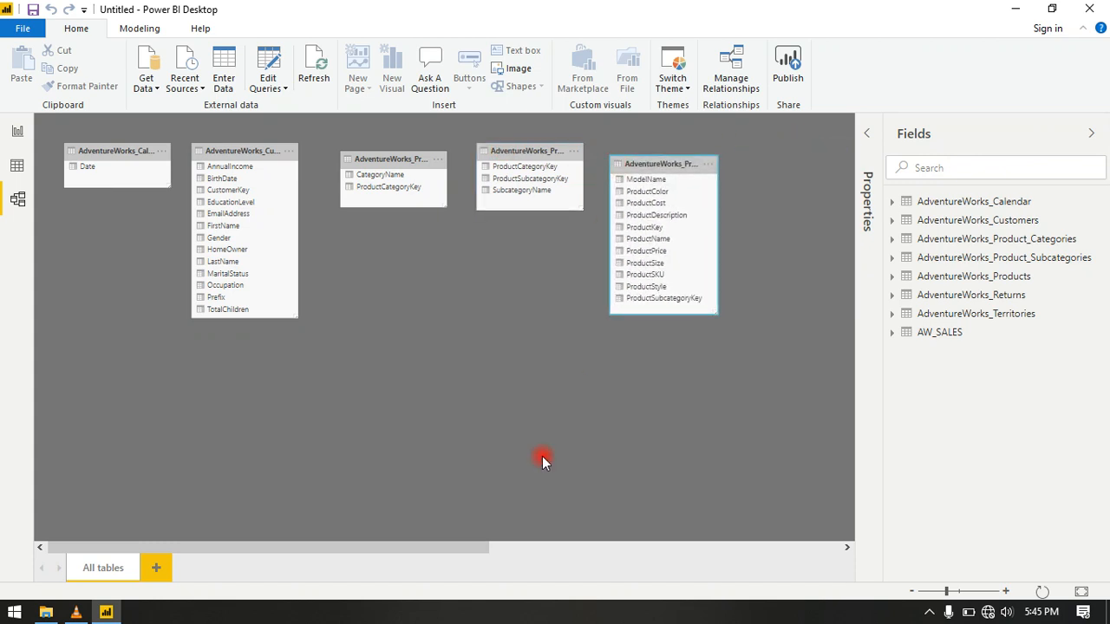
Step: Bring the AdventureWorks_Returns, AdventureWorks_Territories and AW_SALES tables next to the Products table in the diagram
left_click_drag(489, 544, 766, 544)
left_click_drag(564, 551, 629, 552)
left_click_drag(414, 152, 151, 163)
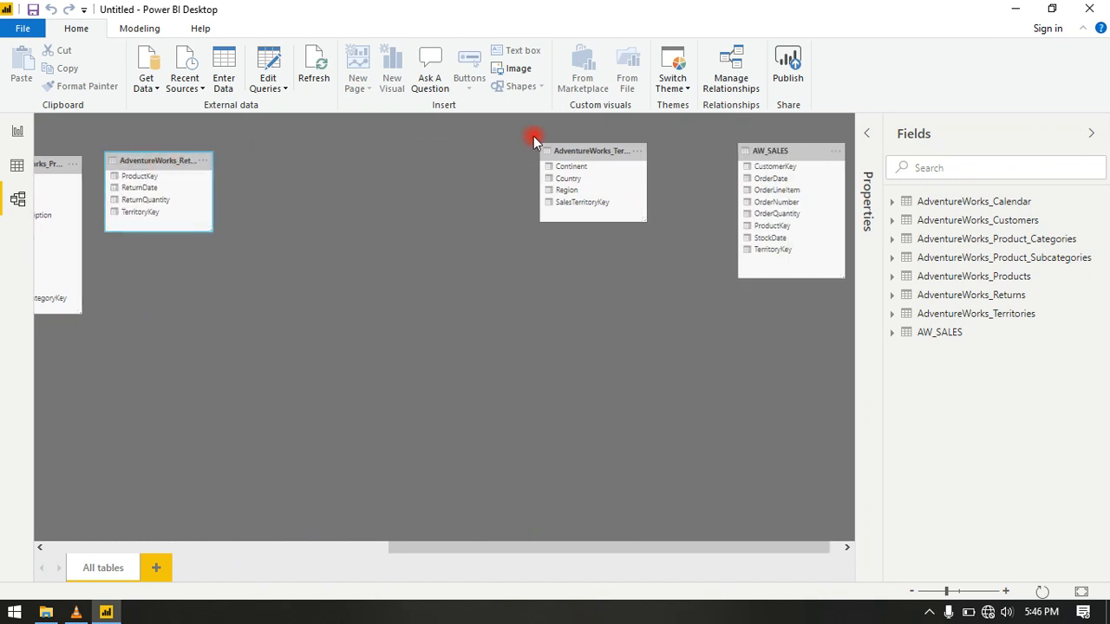
left_click_drag(587, 149, 184, 258)
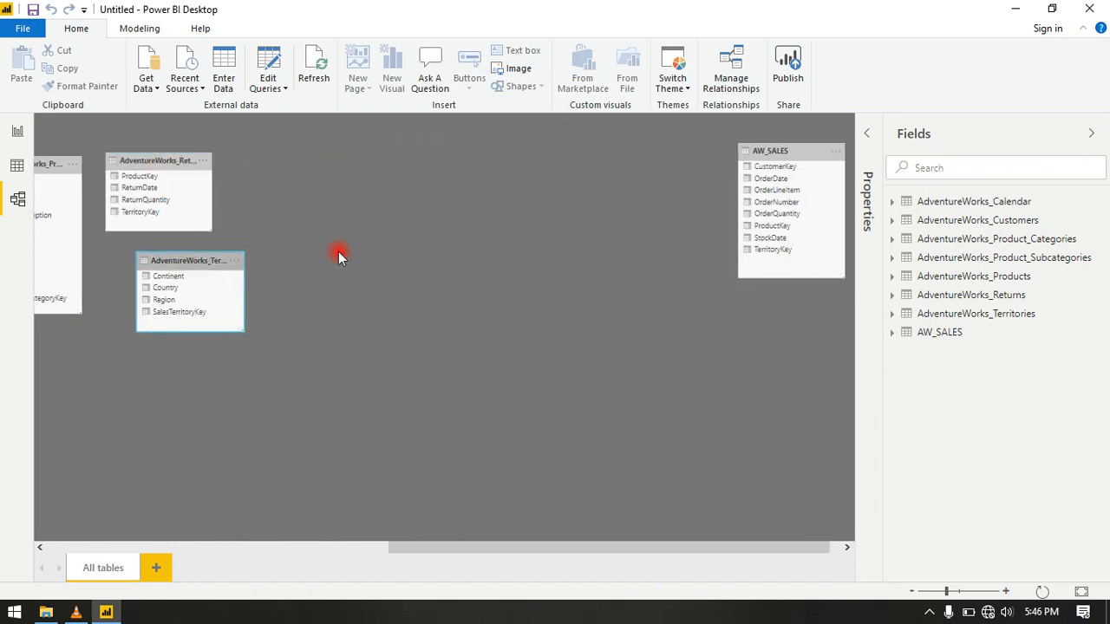
left_click_drag(803, 149, 316, 173)
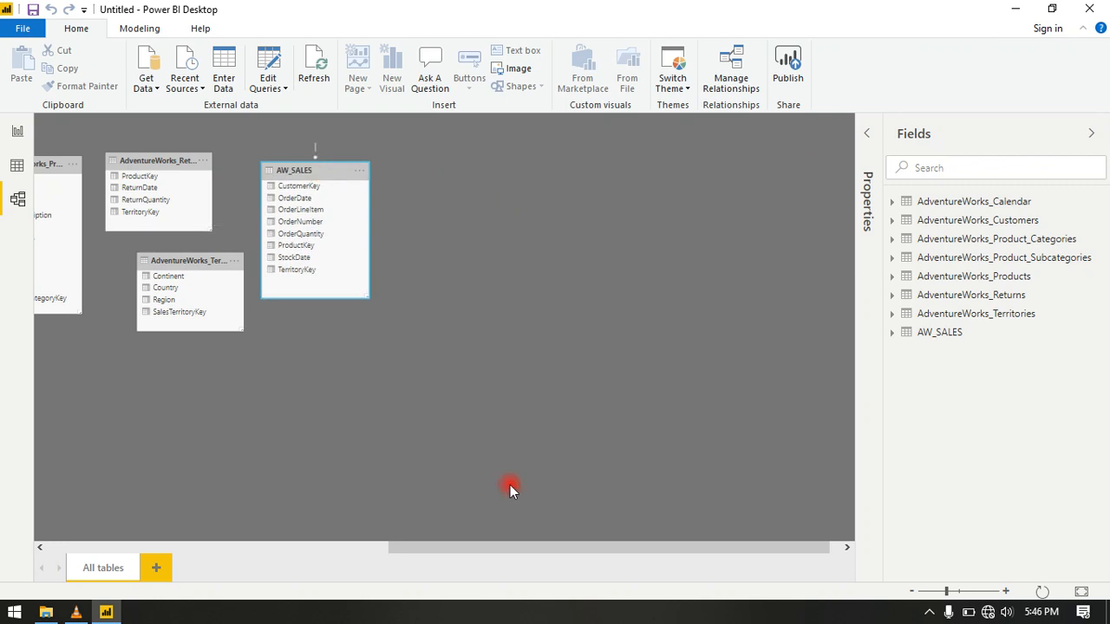
left_click_drag(495, 546, 126, 559)
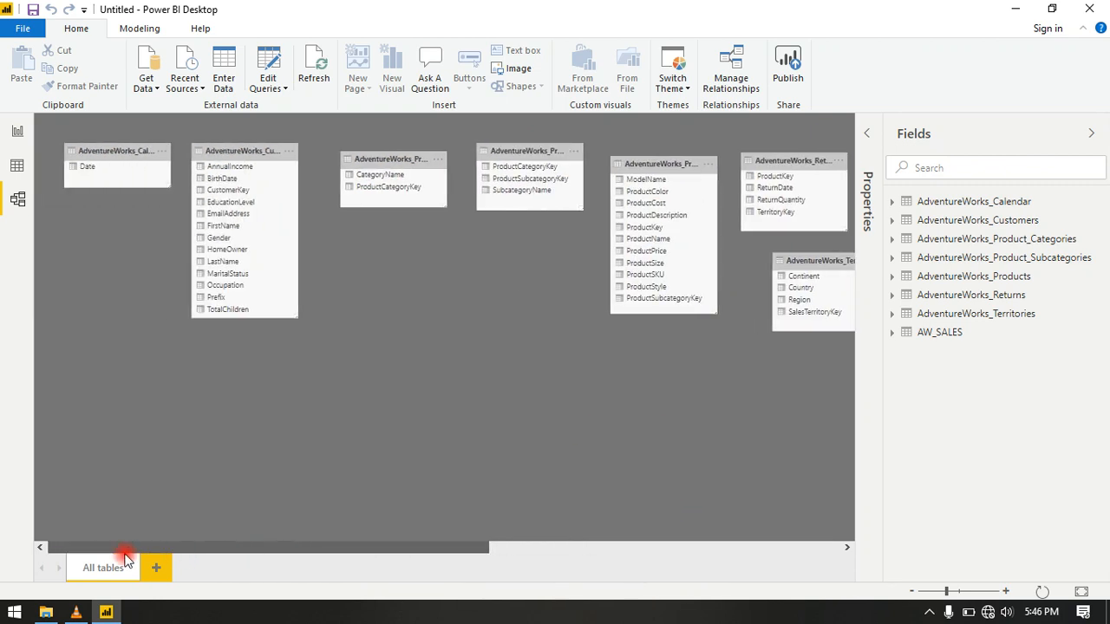
Step: Place the AW_SALES table below AdventureWorks_Customers and shift the Products and Calendar tables slightly within the upper row
left_click_drag(642, 165, 632, 156)
left_click_drag(446, 547, 489, 548)
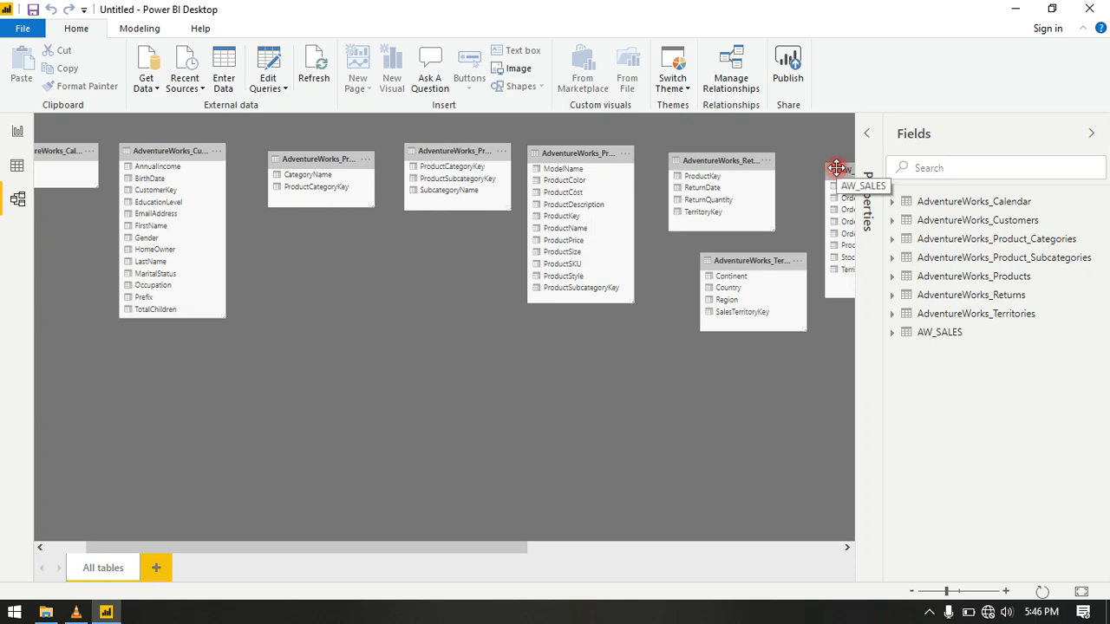
left_click_drag(837, 169, 241, 382)
left_click_drag(72, 149, 112, 152)
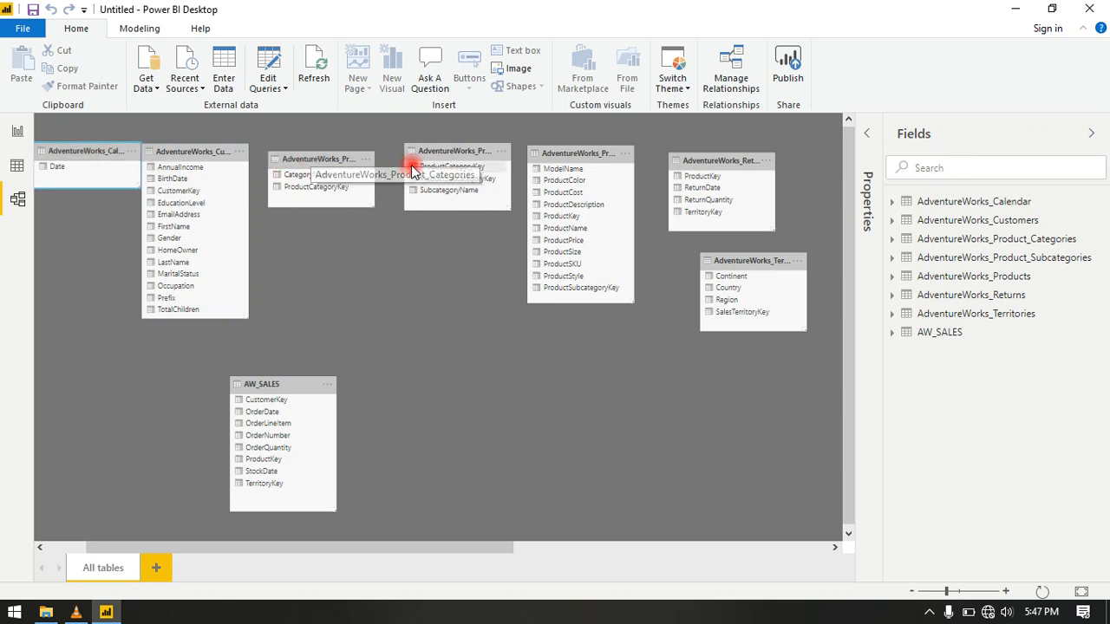
Step: Move the Product_Categories and Product_Subcategories tables below the upper row, and line up Products, Returns and Territories beside Customers
left_click_drag(322, 156, 676, 371)
left_click_drag(454, 154, 737, 450)
left_click_drag(561, 154, 369, 156)
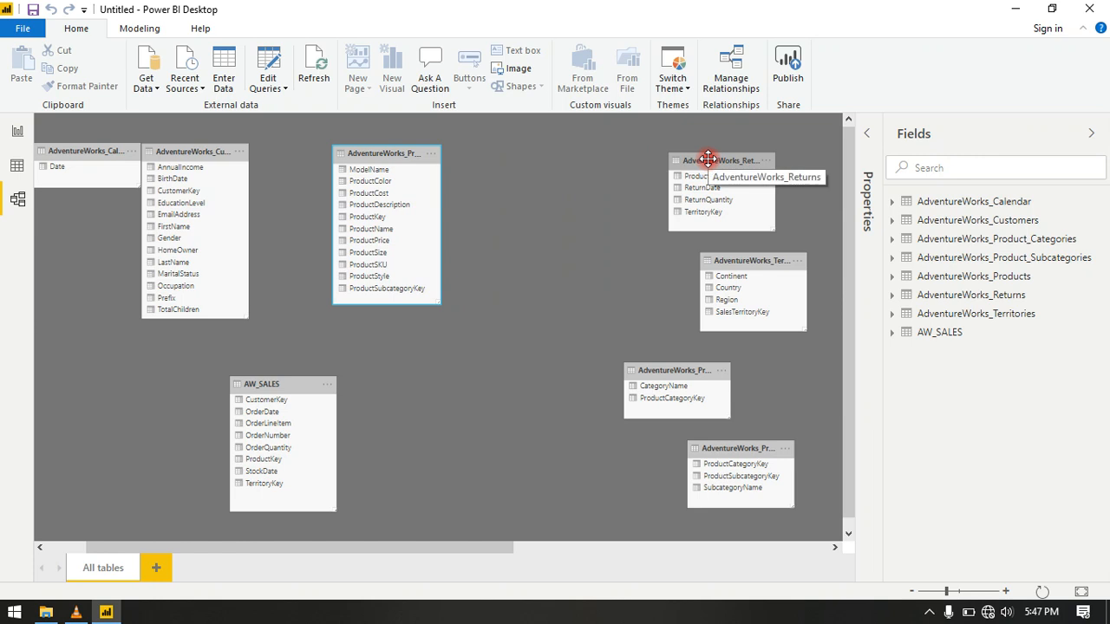
left_click_drag(707, 159, 530, 166)
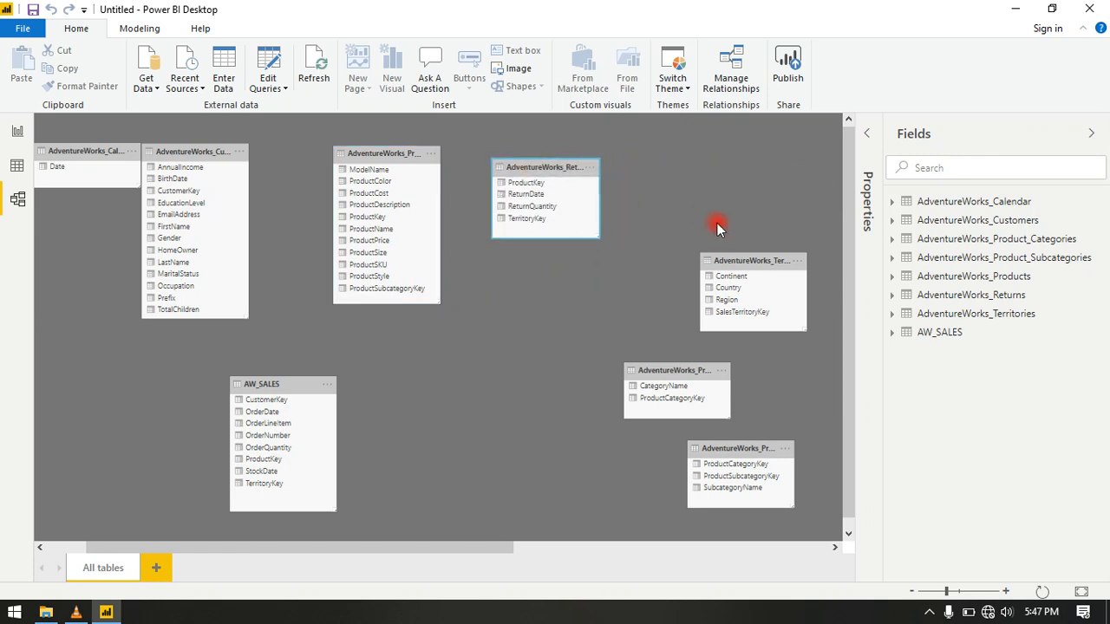
left_click_drag(752, 256, 699, 189)
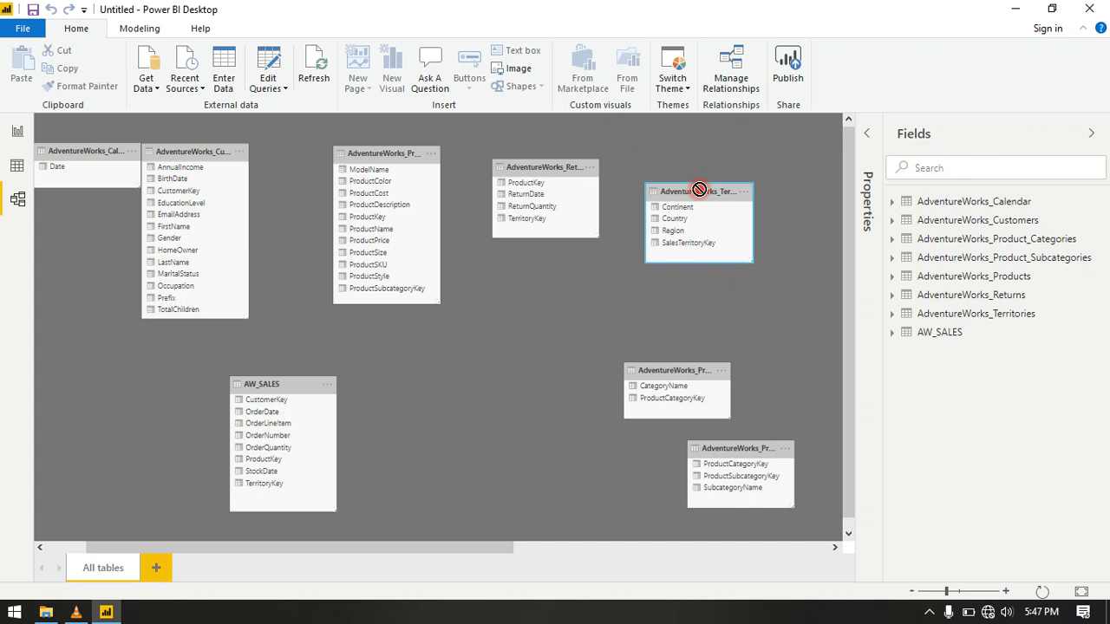
left_click_drag(677, 370, 602, 400)
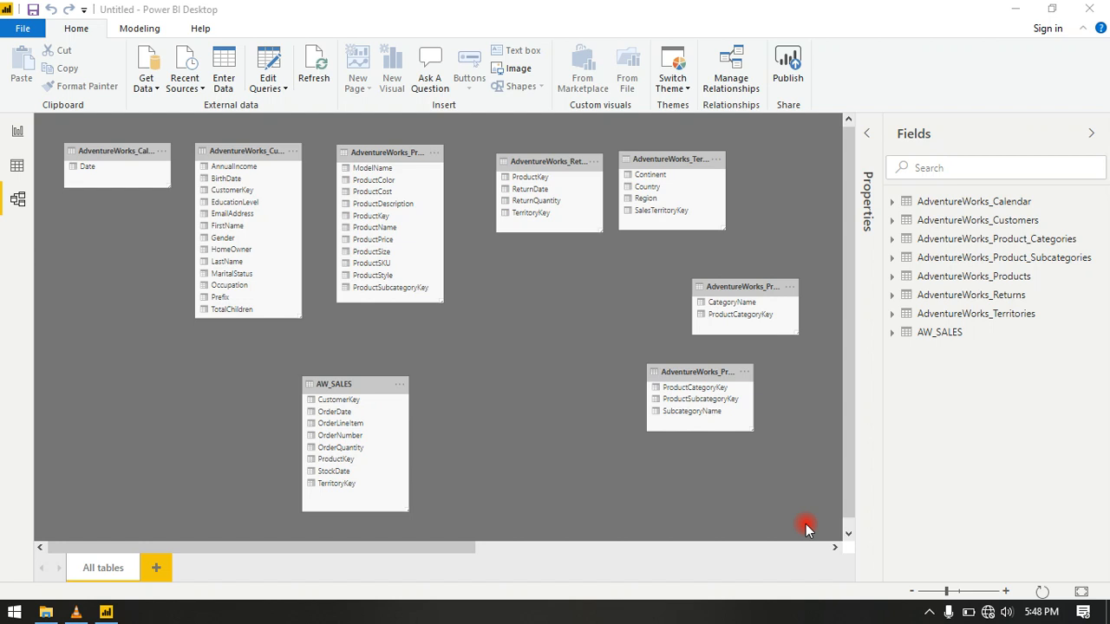
Step: Shift the AdventureWorks_Customers table slightly away from the AdventureWorks_Calendar table
left_click(263, 152)
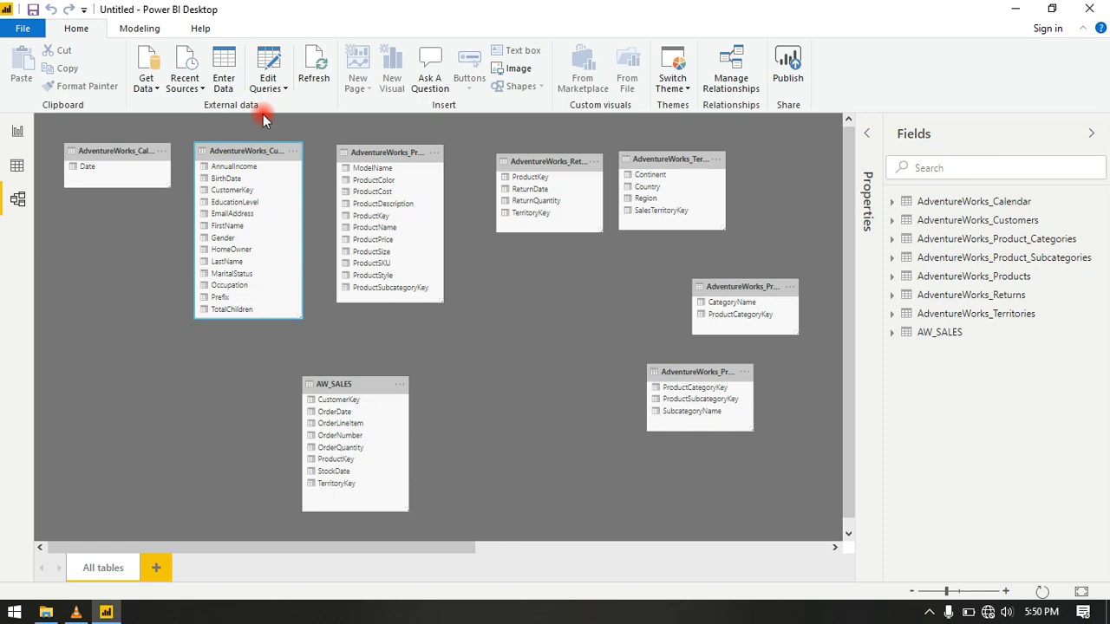
left_click(930, 613)
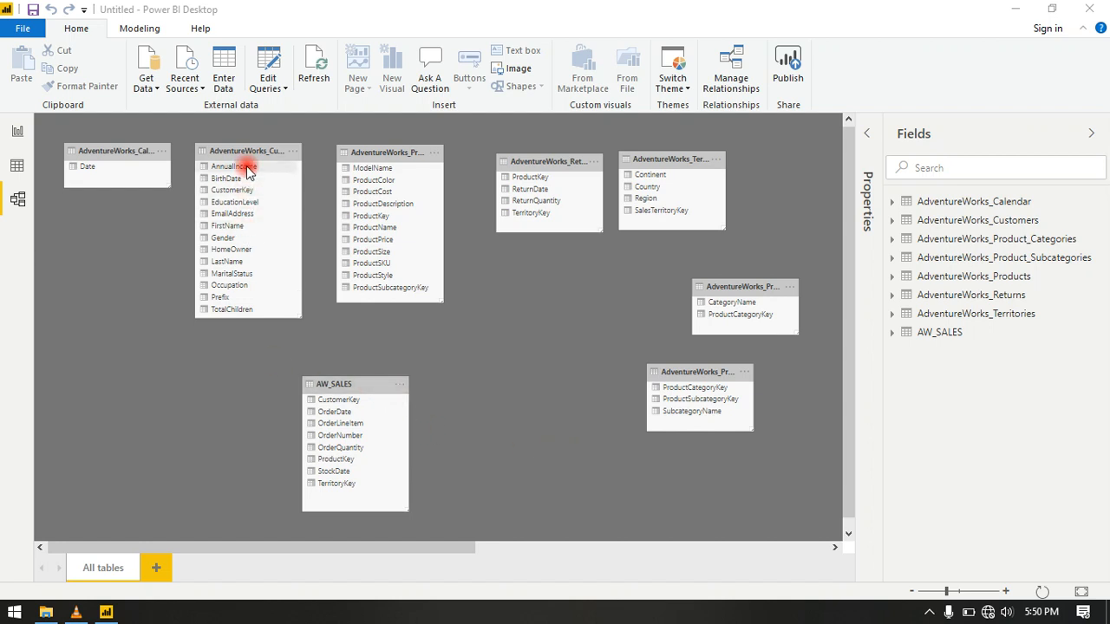
left_click_drag(244, 153, 257, 152)
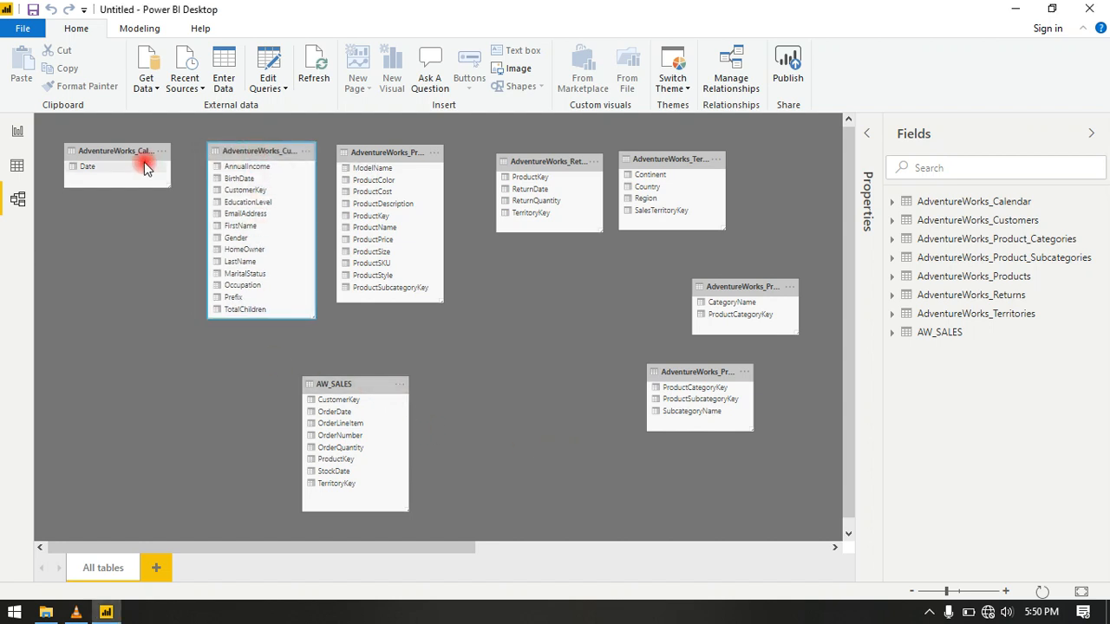
Step: Compare the Date field of AdventureWorks_Calendar with the OrderDate and StockDate fields of AW_SALES
left_click(91, 166)
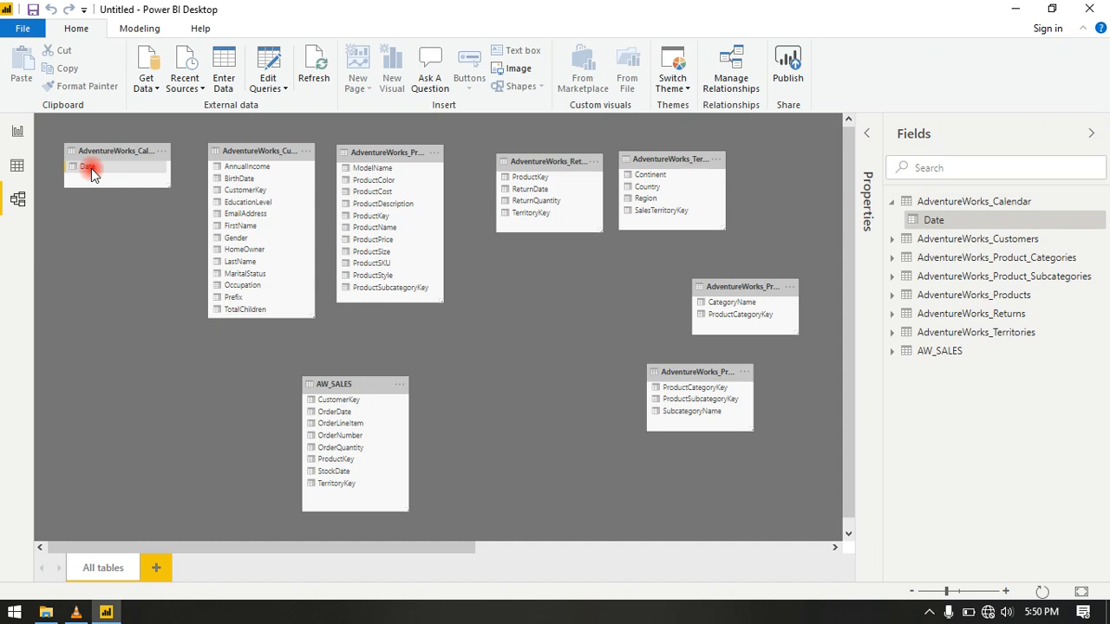
left_click_drag(91, 168, 345, 419)
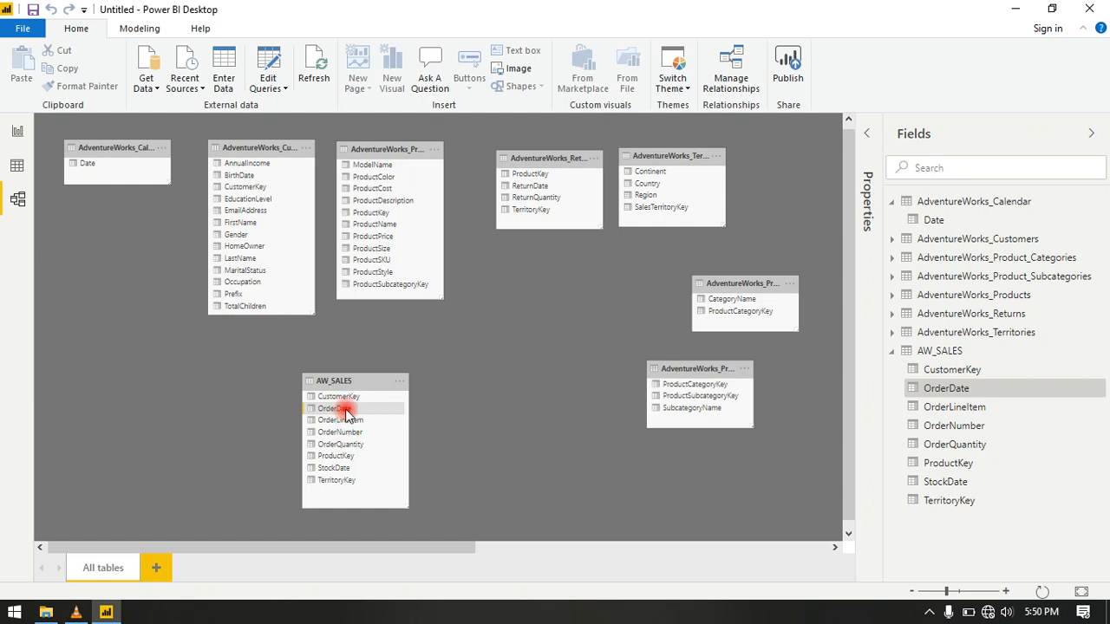
left_click(342, 468)
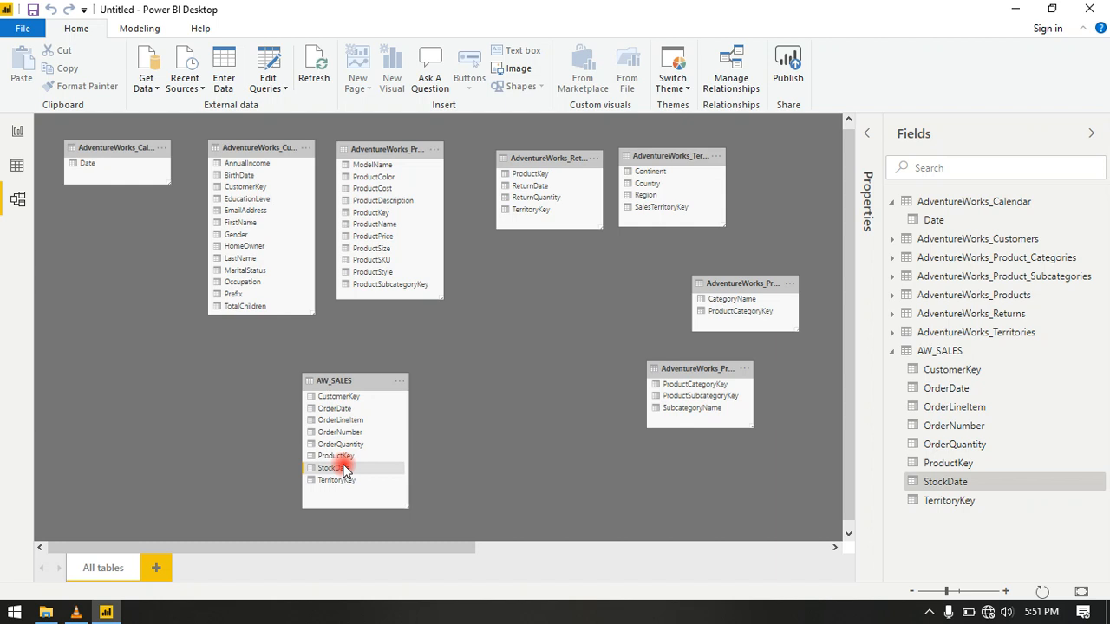
left_click_drag(343, 469, 78, 171)
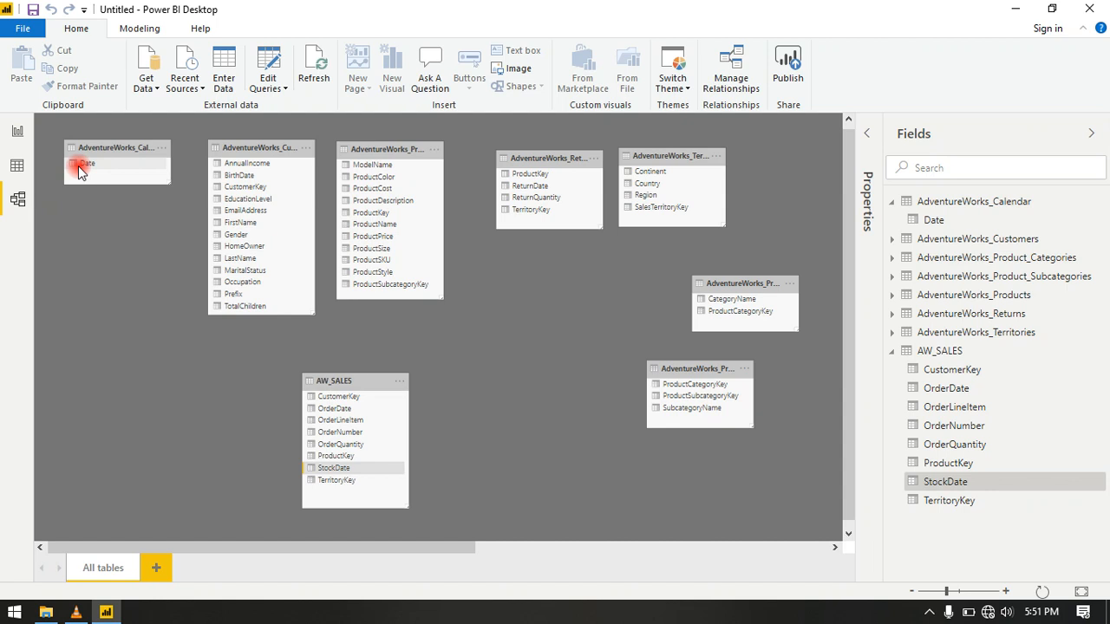
left_click_drag(78, 171, 93, 241)
left_click_drag(197, 411, 317, 409)
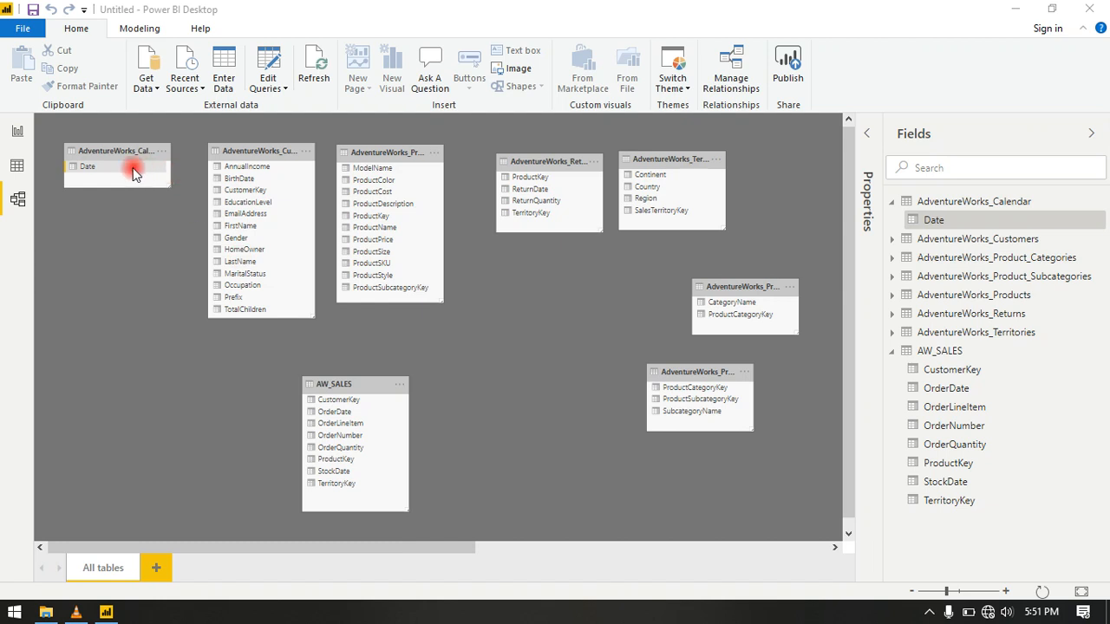
Step: Relate AdventureWorks_Calendar to AW_SALES from Date to OrderDate, and AdventureWorks_Customers to AW_SALES on CustomerKey
left_click_drag(135, 174, 330, 417)
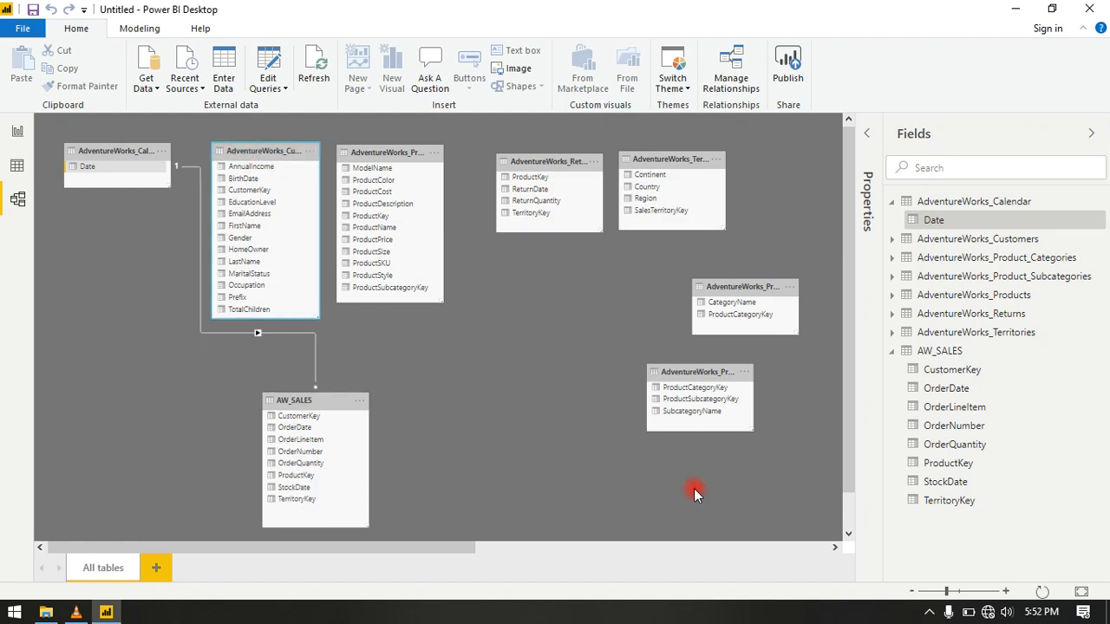
left_click(926, 612)
left_click(926, 612)
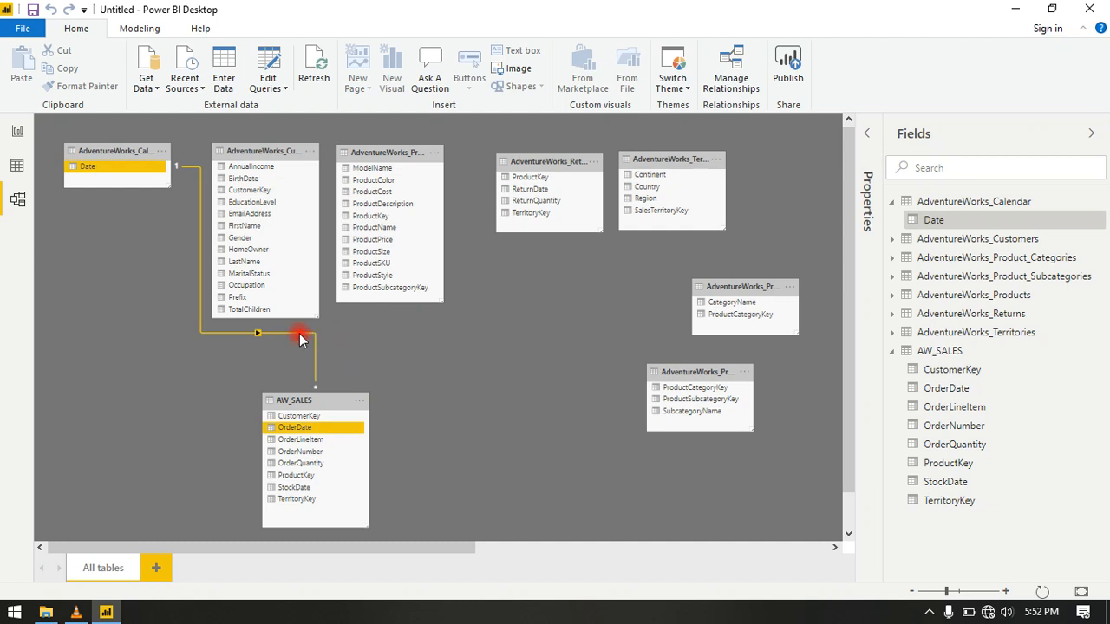
left_click(253, 190)
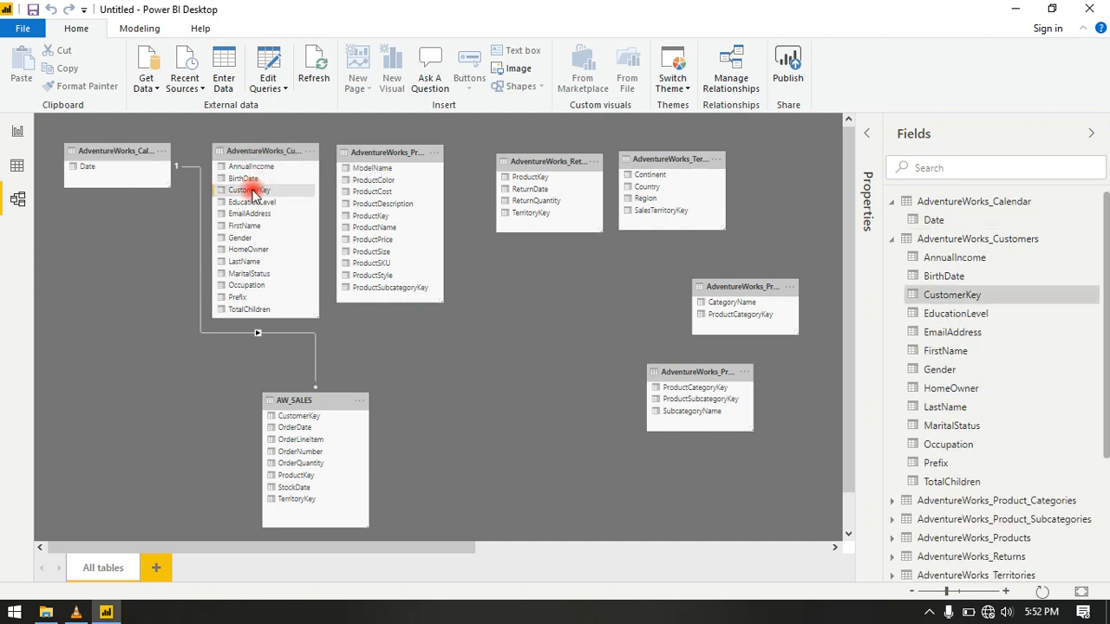
left_click_drag(254, 191, 301, 420)
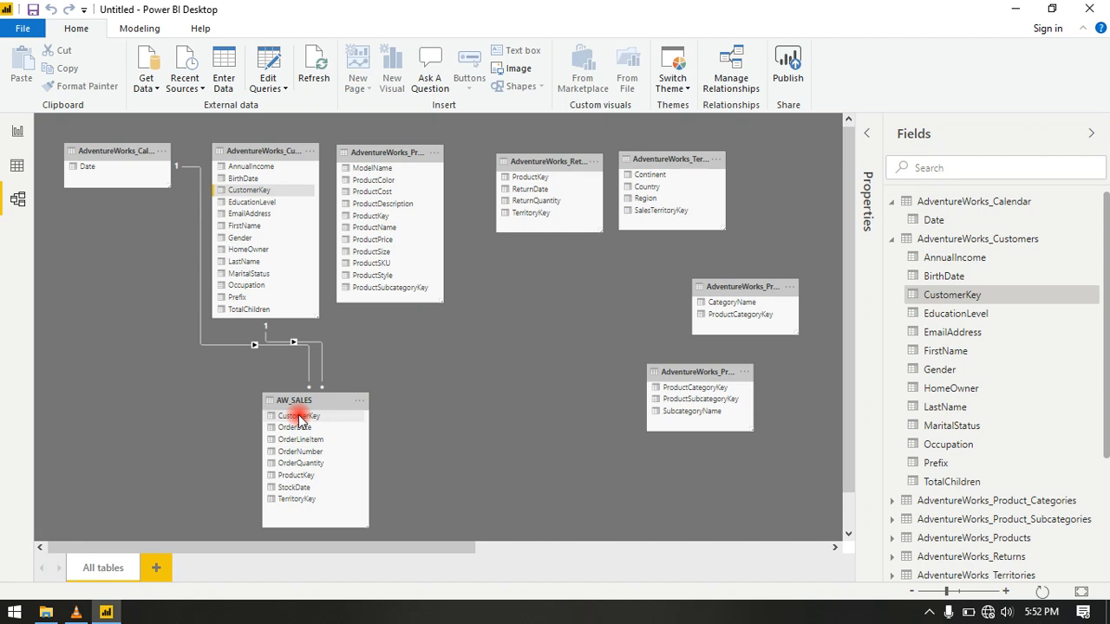
Step: Move AdventureWorks_Products slightly away from Customers and relate it to AW_SALES on ProductKey
left_click(388, 155)
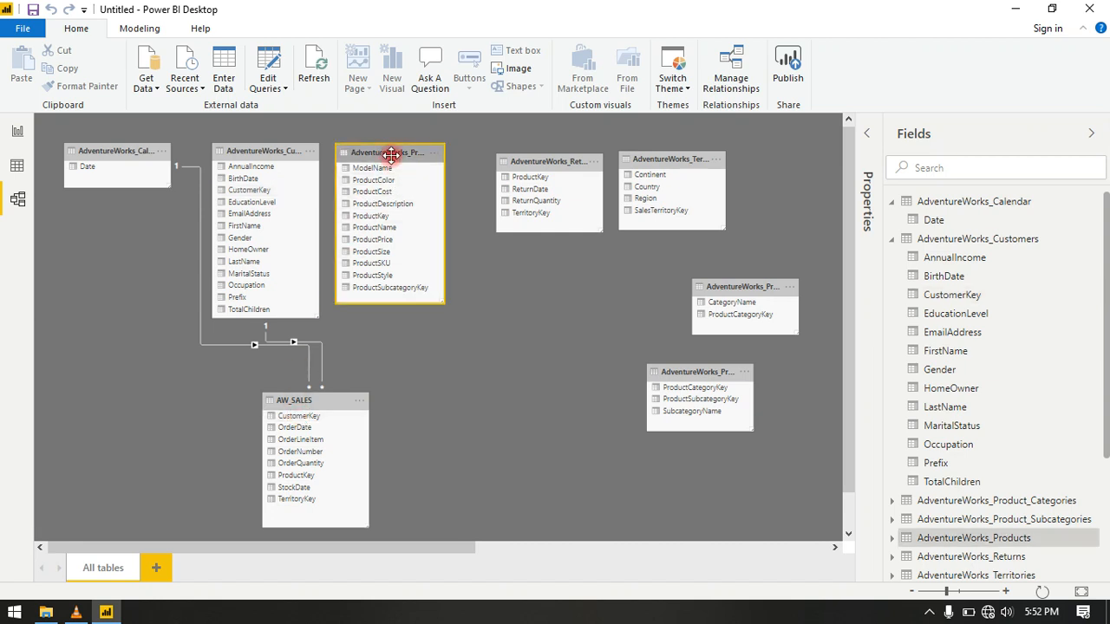
left_click_drag(393, 153, 404, 150)
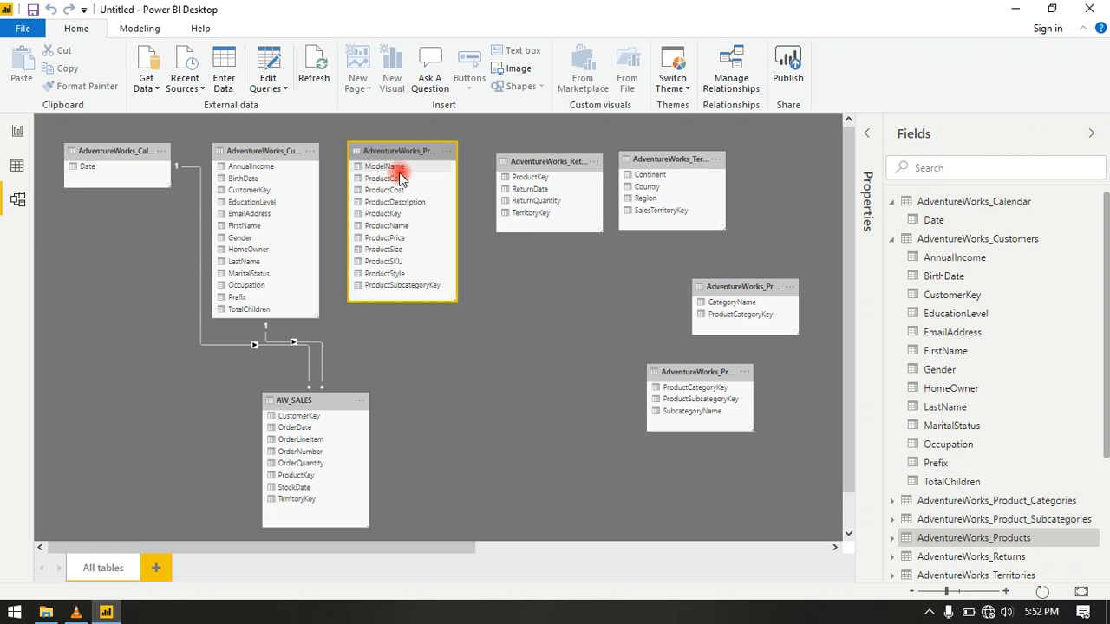
left_click(390, 202)
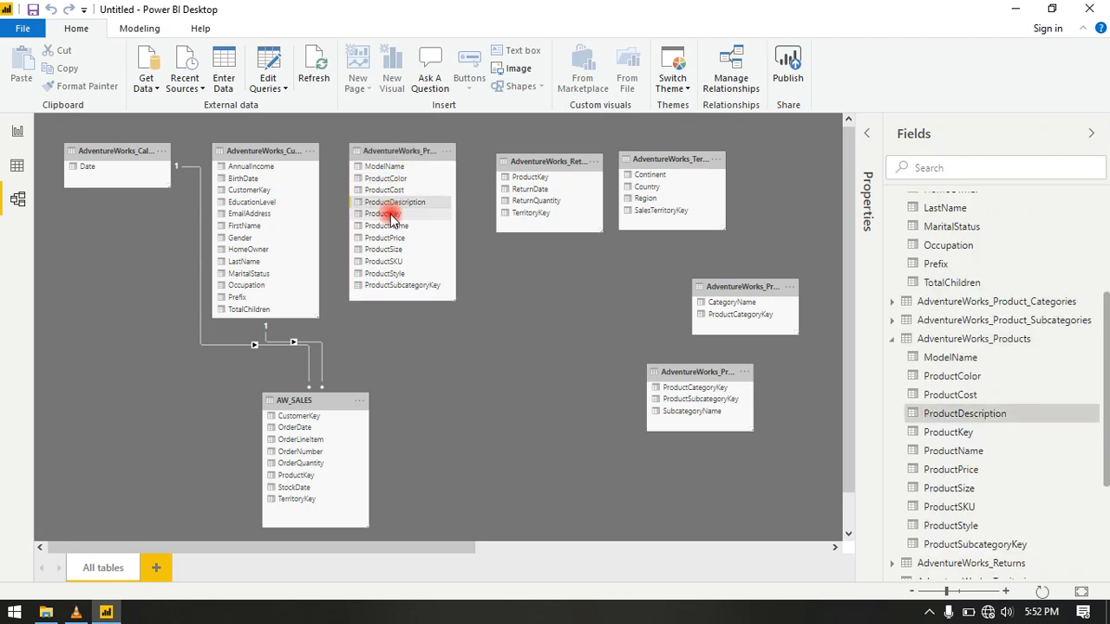
left_click(388, 214)
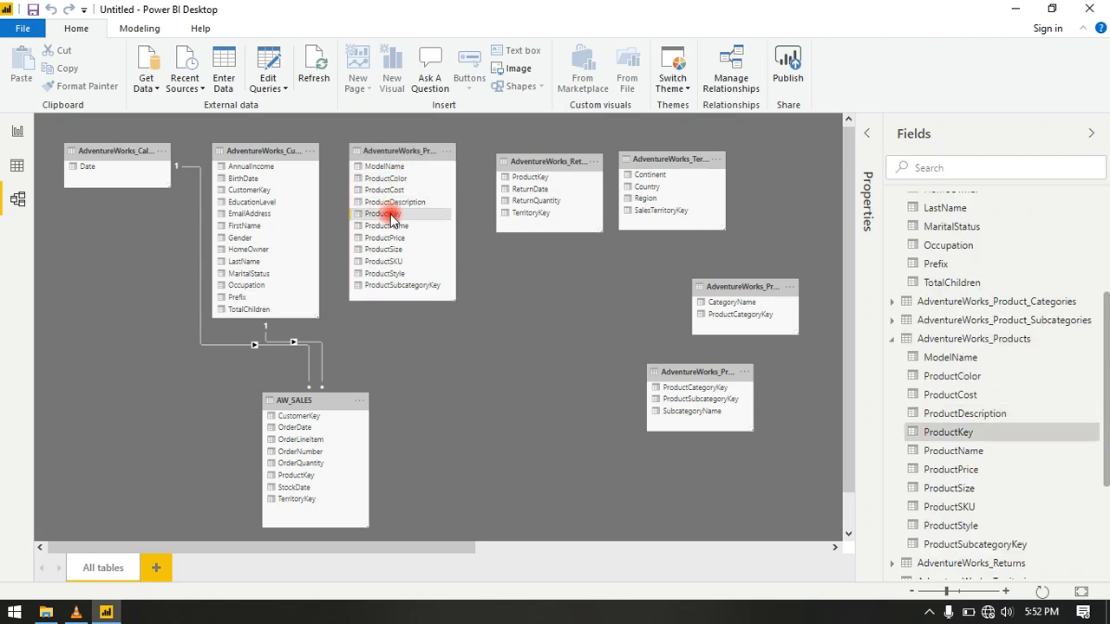
left_click_drag(390, 214, 308, 481)
left_click_drag(388, 221, 319, 481)
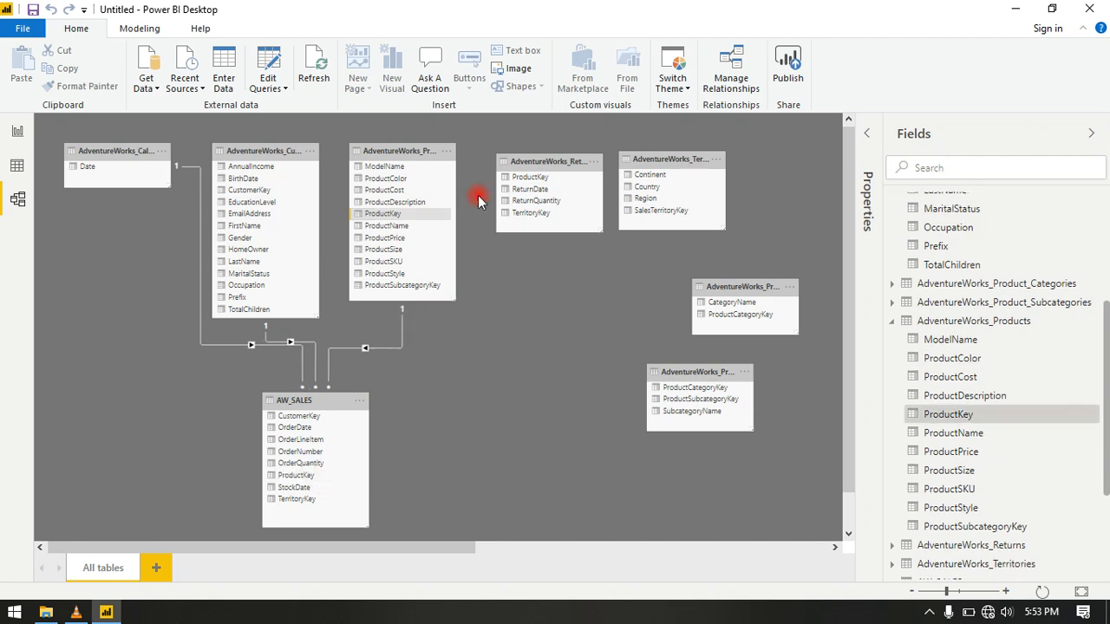
Step: Move the AdventureWorks_Returns table closer to Products and enlarge its box so the full table name fits
left_click(530, 164)
left_click_drag(497, 161, 484, 165)
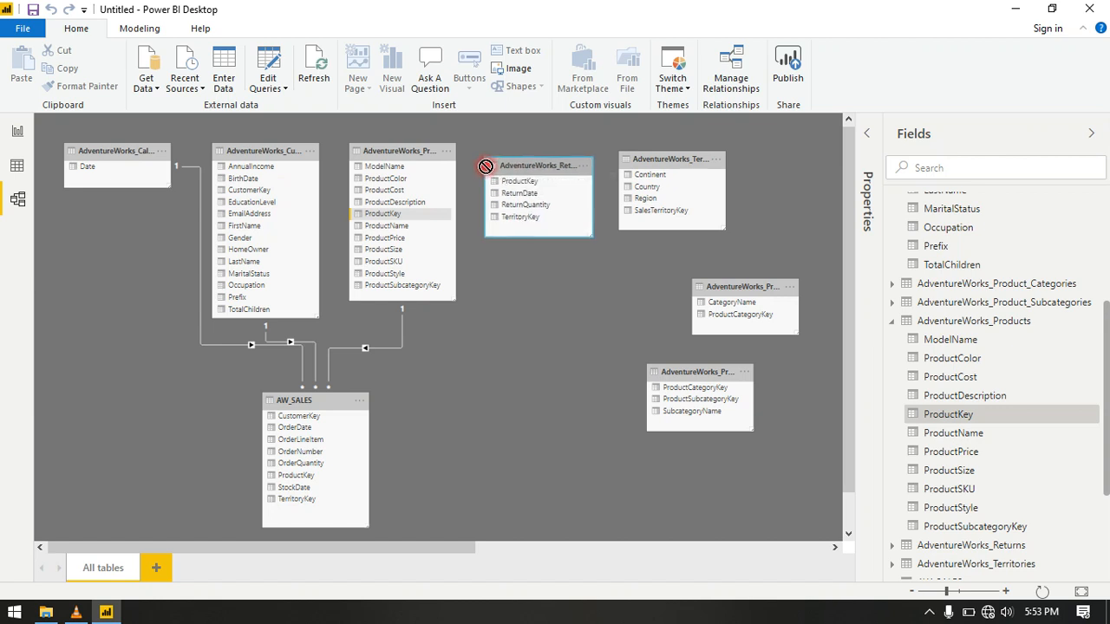
left_click_drag(588, 164, 588, 159)
left_click(591, 153)
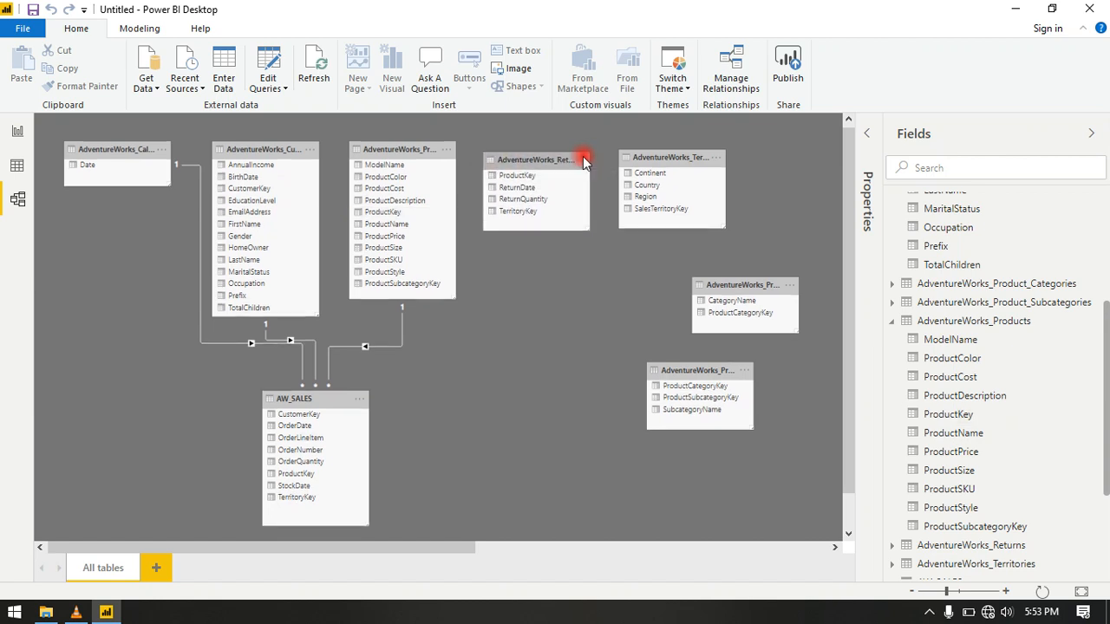
right_click(588, 154)
key("Escape")
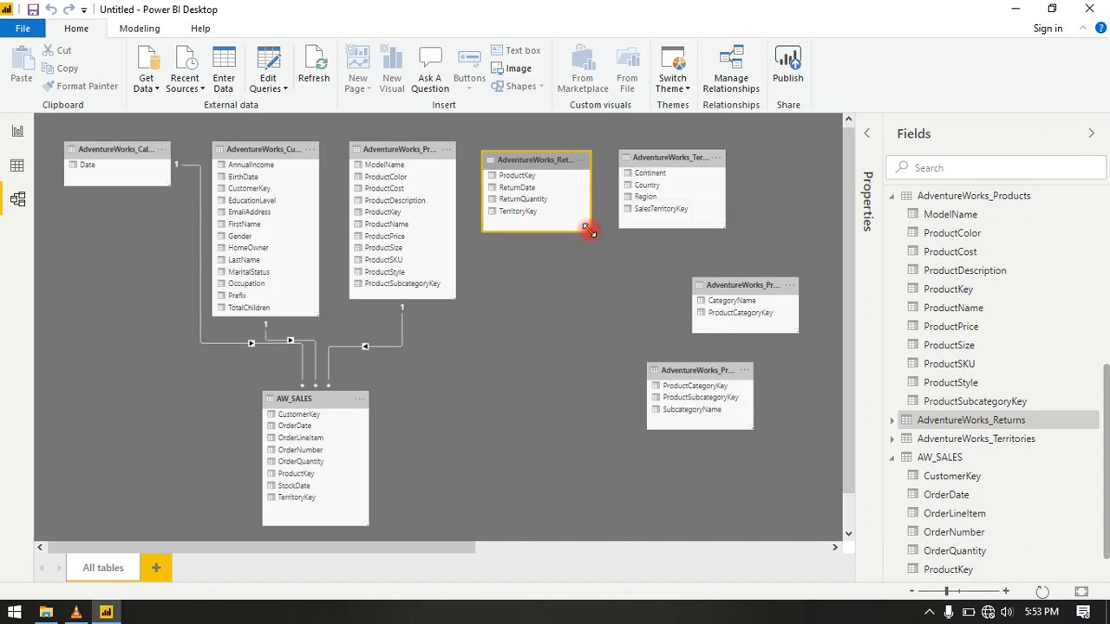
left_click_drag(590, 230, 612, 257)
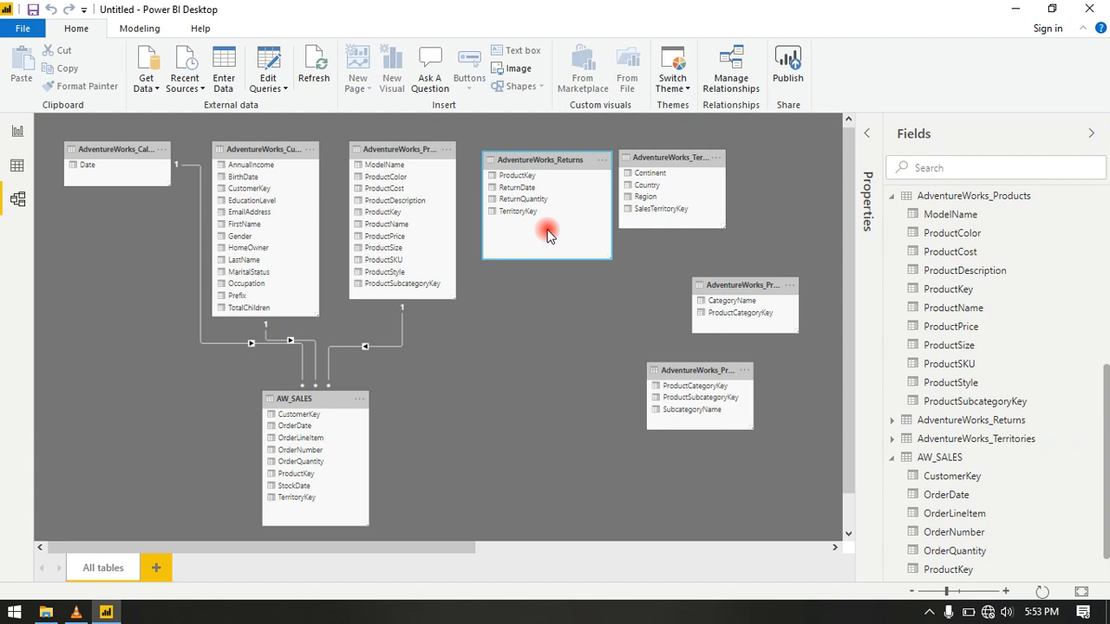
Step: Check the key and date fields of AdventureWorks_Returns, and place it beside AW_SALES with AdventureWorks_Territories above and slightly to its right
left_click(517, 176)
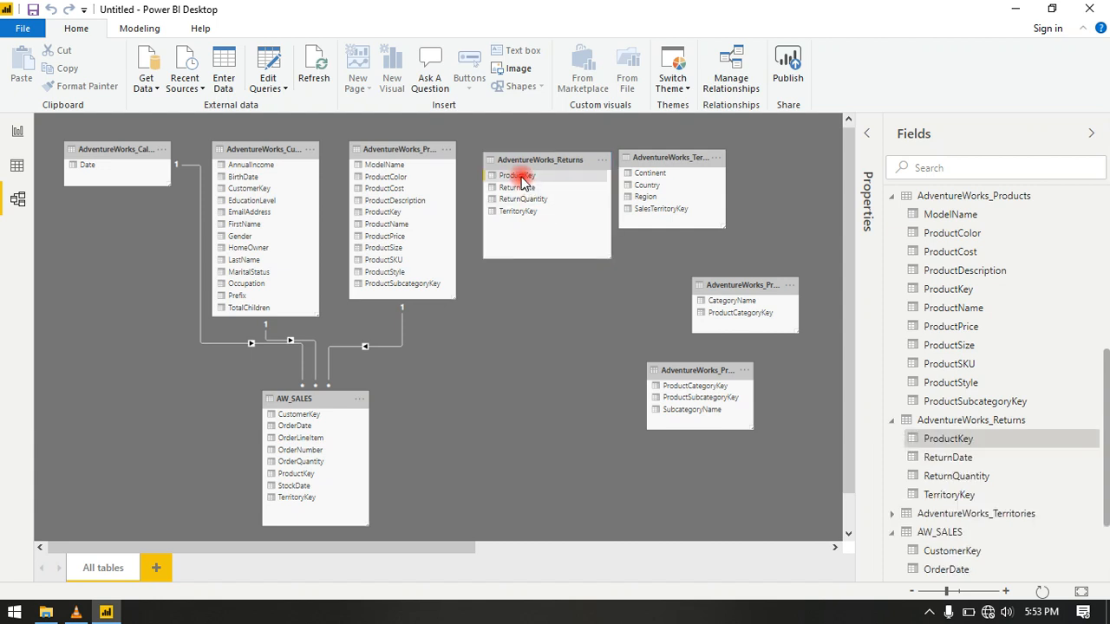
left_click(520, 187)
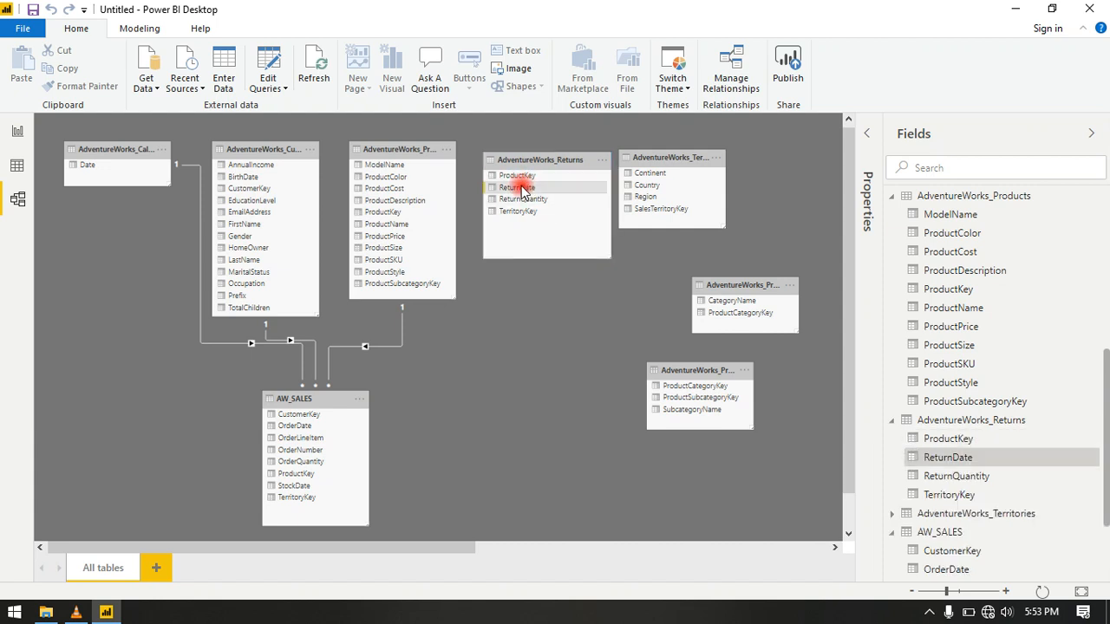
left_click(524, 212)
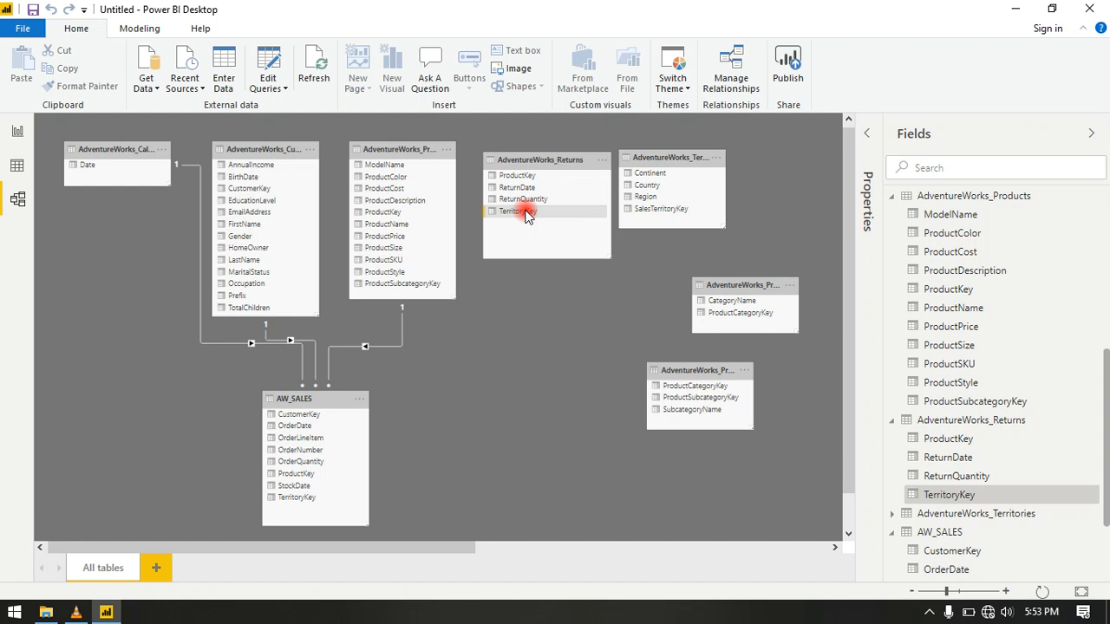
left_click_drag(522, 163, 479, 406)
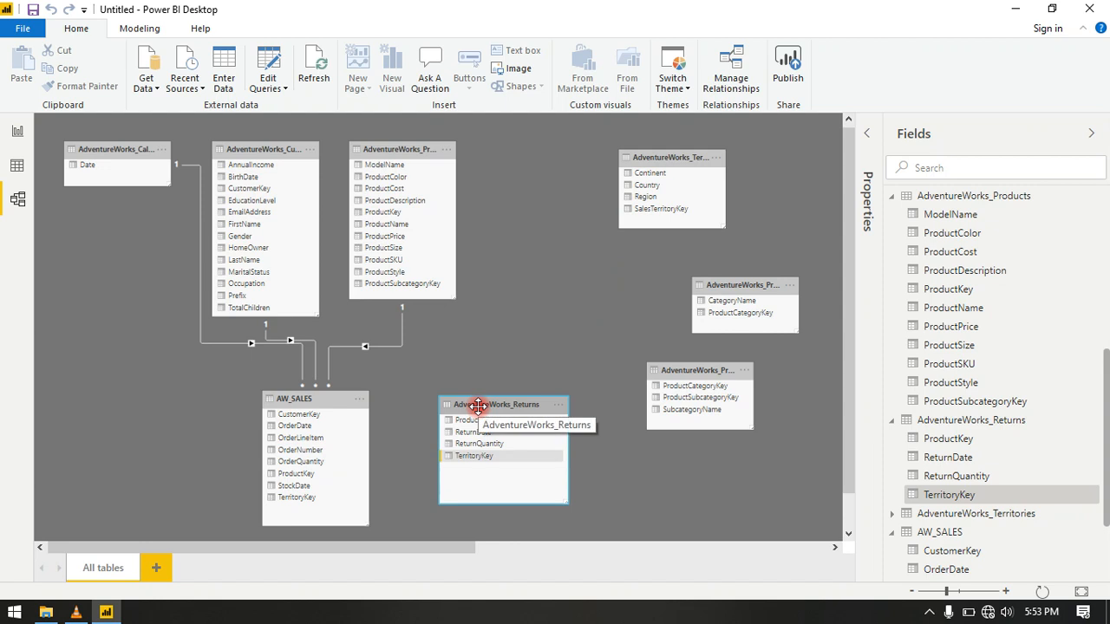
left_click_drag(664, 158, 592, 178)
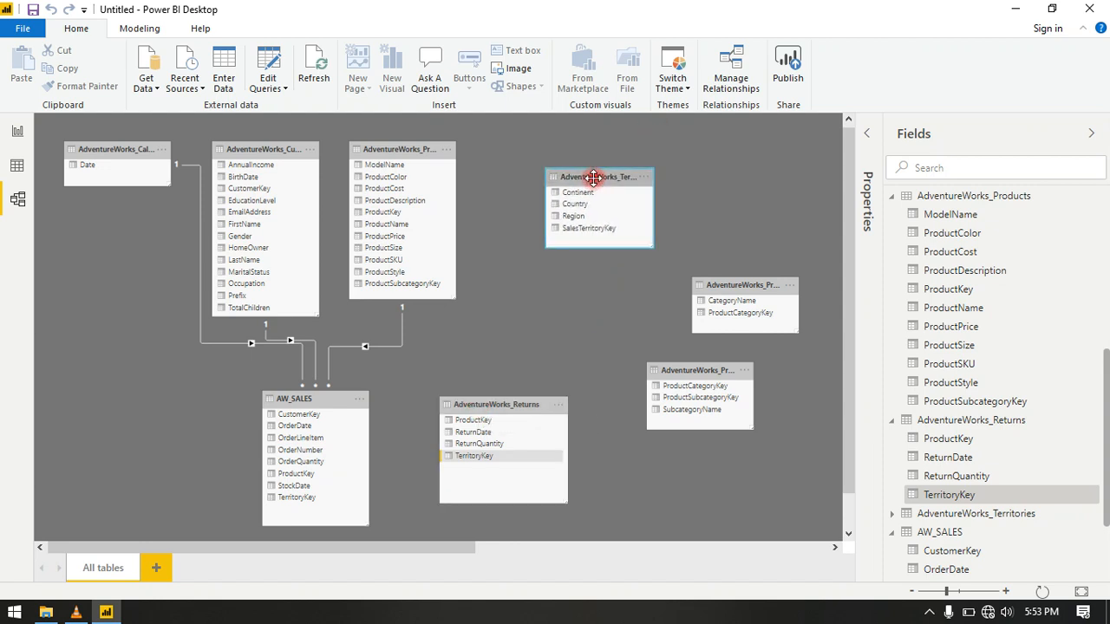
Step: Relate AdventureWorks_Products to AdventureWorks_Returns on ProductKey, and AdventureWorks_Calendar to AdventureWorks_Returns from Date to ReturnDate
left_click(392, 215)
left_click_drag(392, 215, 490, 423)
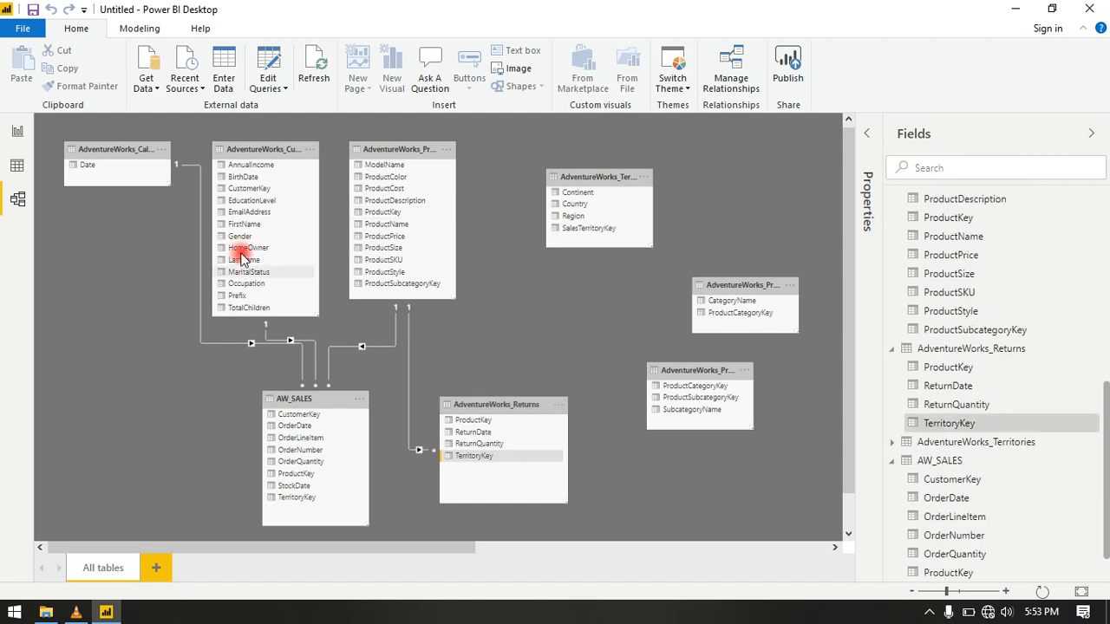
left_click(86, 169)
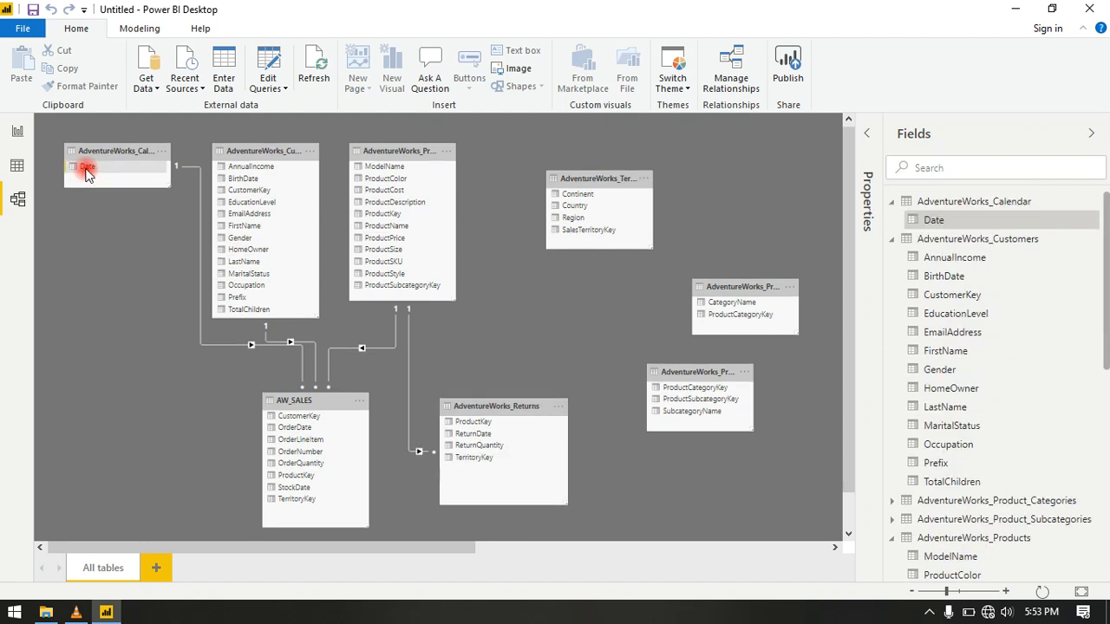
left_click_drag(86, 174, 468, 434)
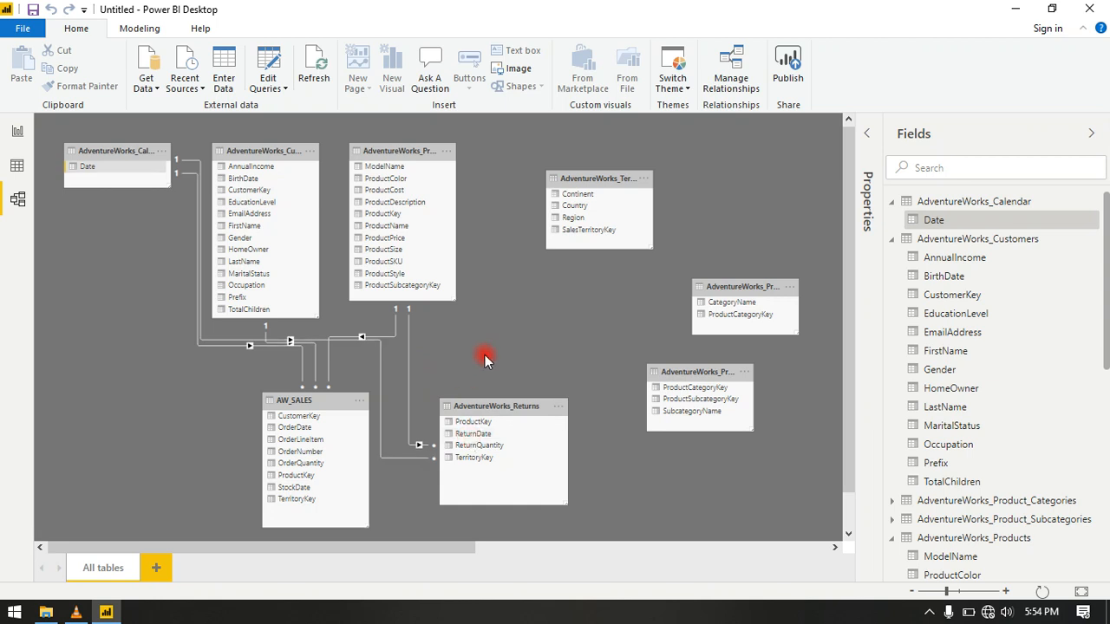
Step: Relate AdventureWorks_Returns to AdventureWorks_Territories from TerritoryKey to SalesTerritoryKey
left_click(473, 459)
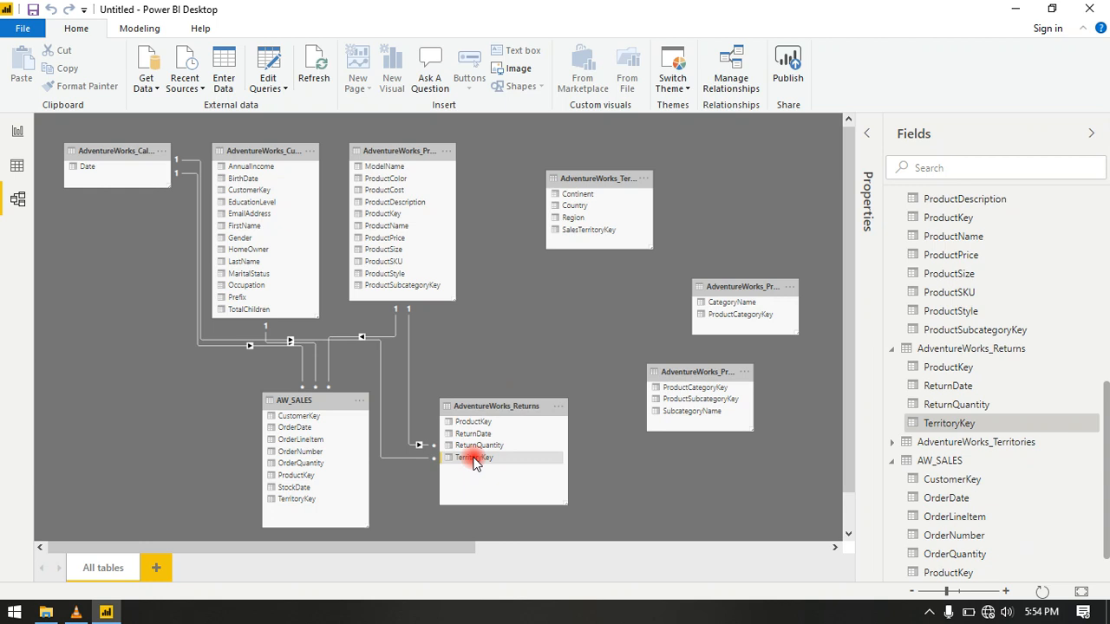
left_click_drag(474, 463, 575, 237)
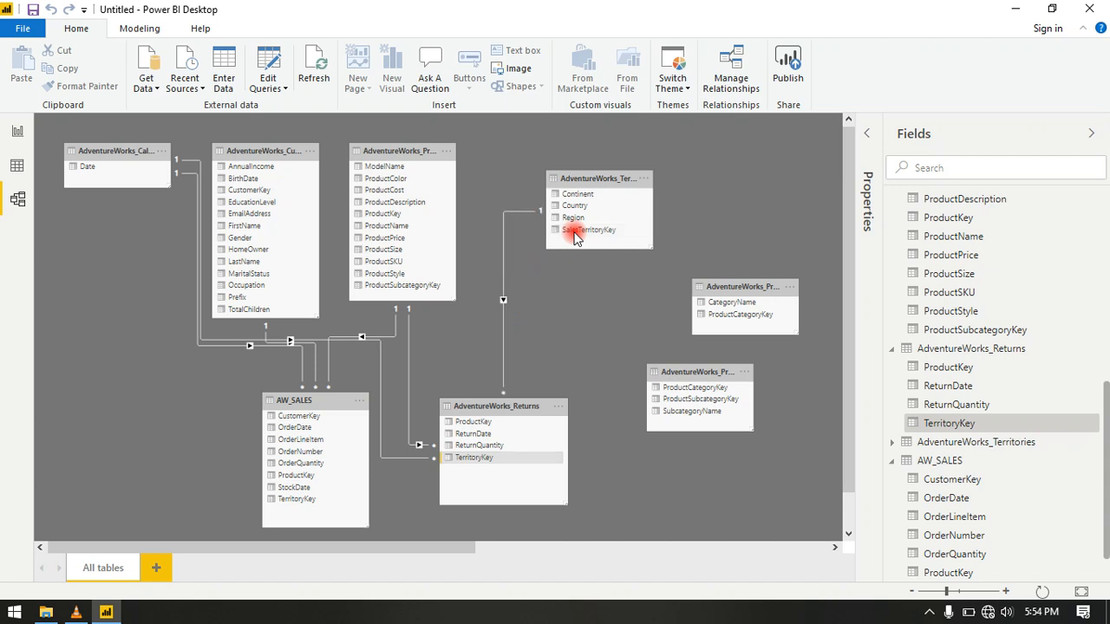
Step: Spread out the diagram by moving AW_SALES and AdventureWorks_Returns further below the lookup tables and shifting AdventureWorks_Customers slightly away from Calendar
left_click_drag(328, 400, 274, 421)
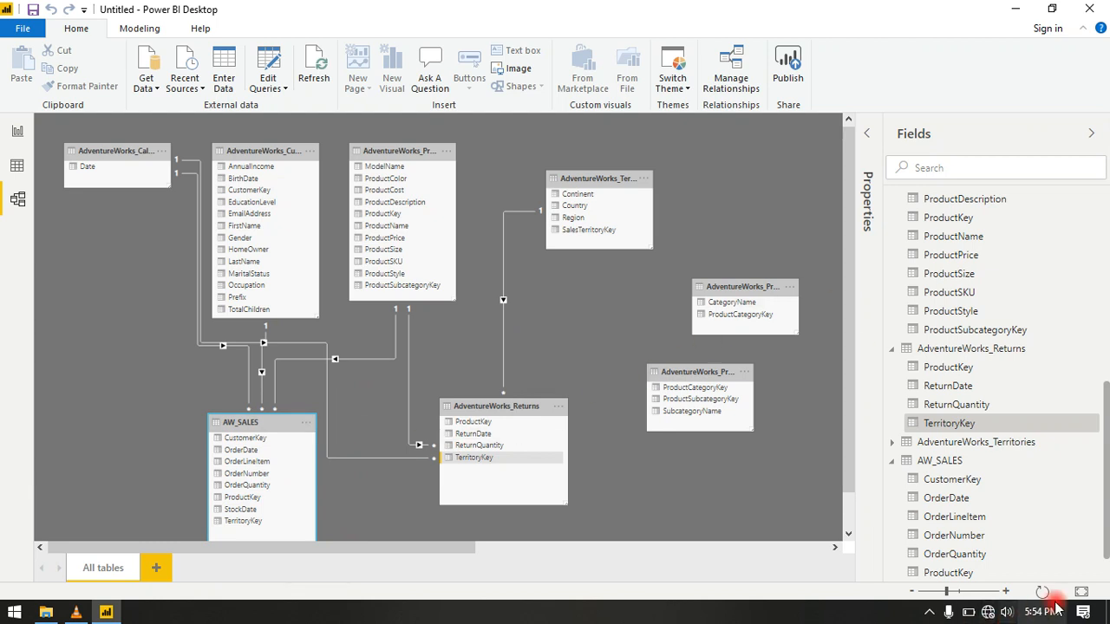
left_click(1081, 591)
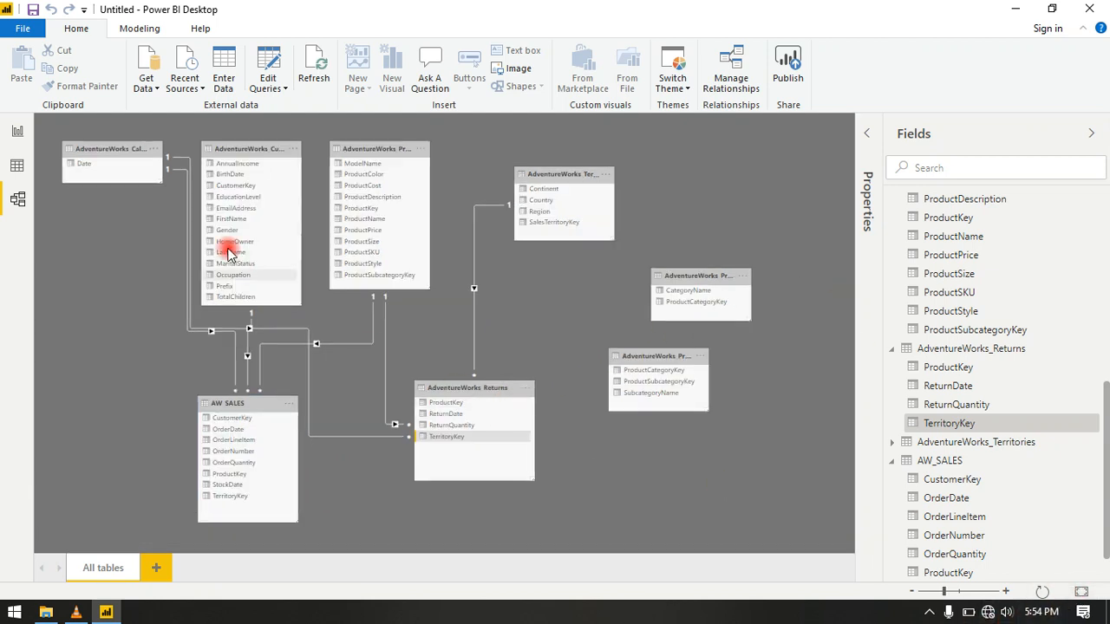
left_click(132, 154)
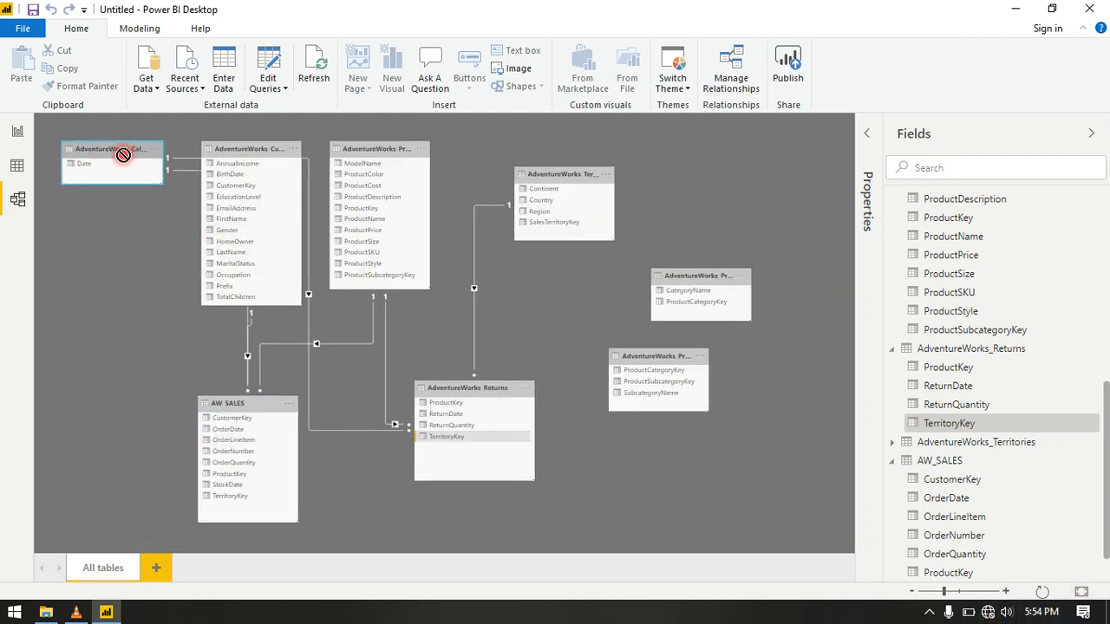
left_click(286, 146)
left_click_drag(285, 146, 294, 145)
left_click_drag(242, 404, 204, 434)
left_click_drag(445, 397, 466, 457)
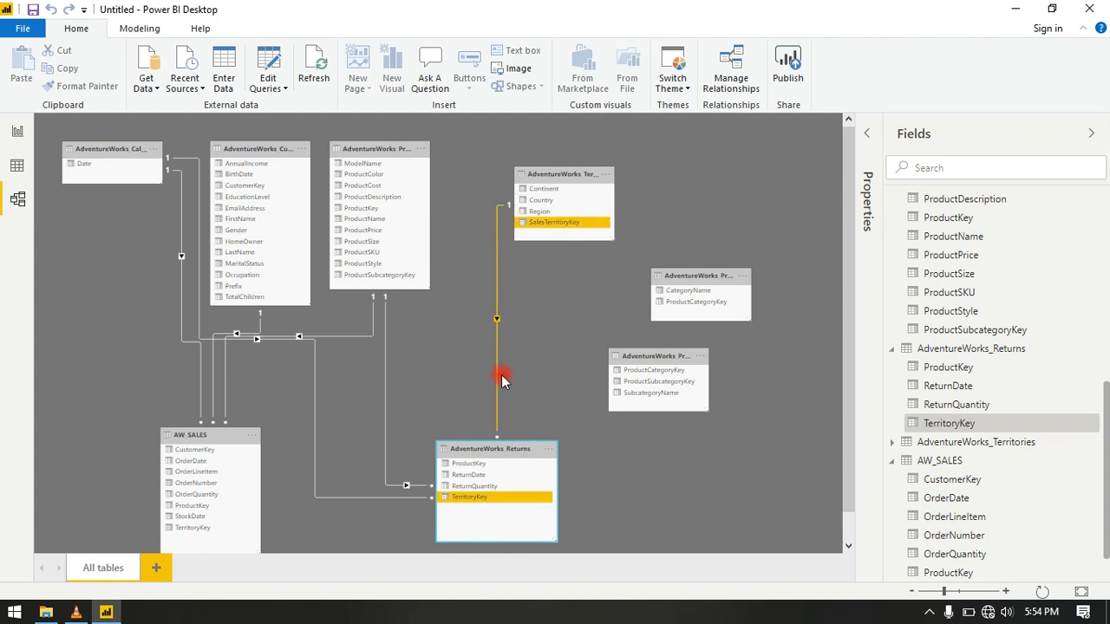
Step: Reposition AdventureWorks_Product_Categories up and outward, and AdventureWorks_Product_Subcategories slightly up and closer to the other tables
left_click(479, 499)
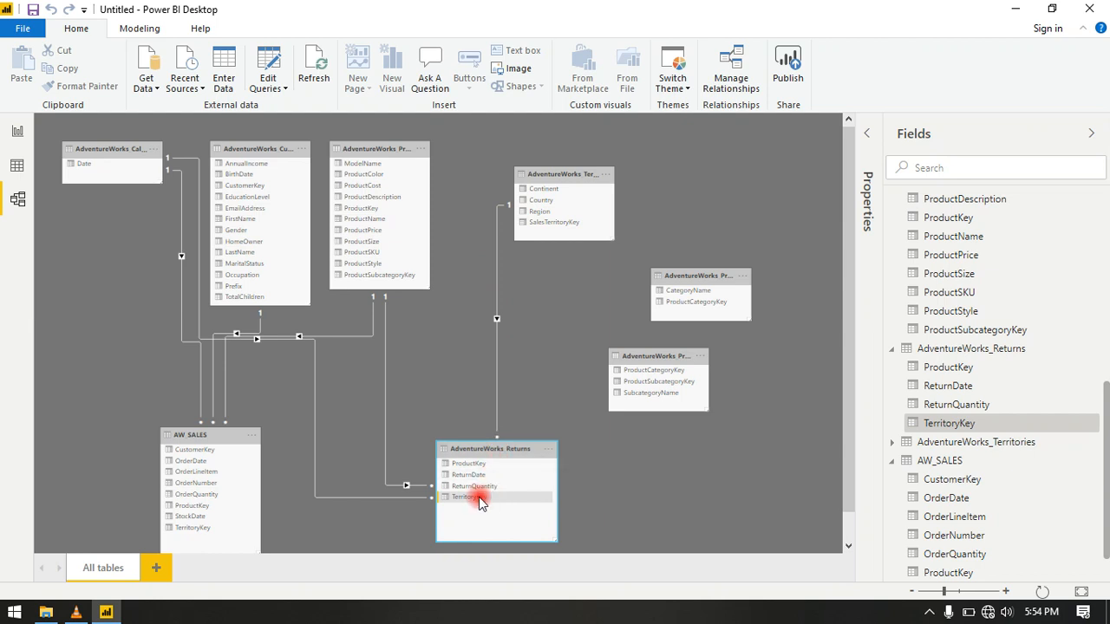
left_click_drag(480, 502, 701, 251)
left_click_drag(679, 353, 657, 337)
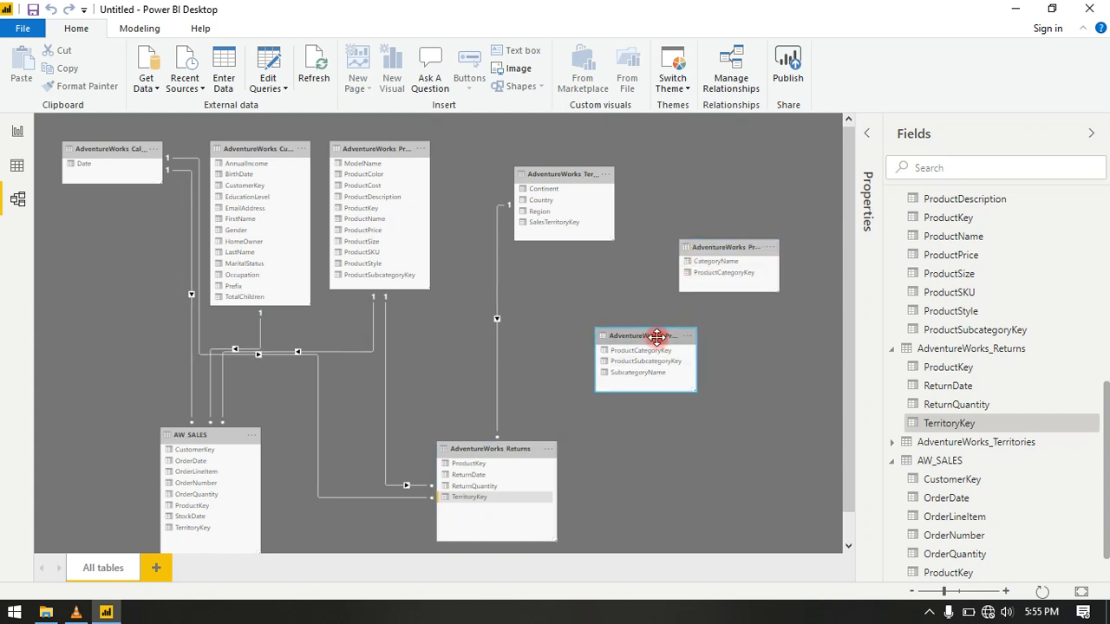